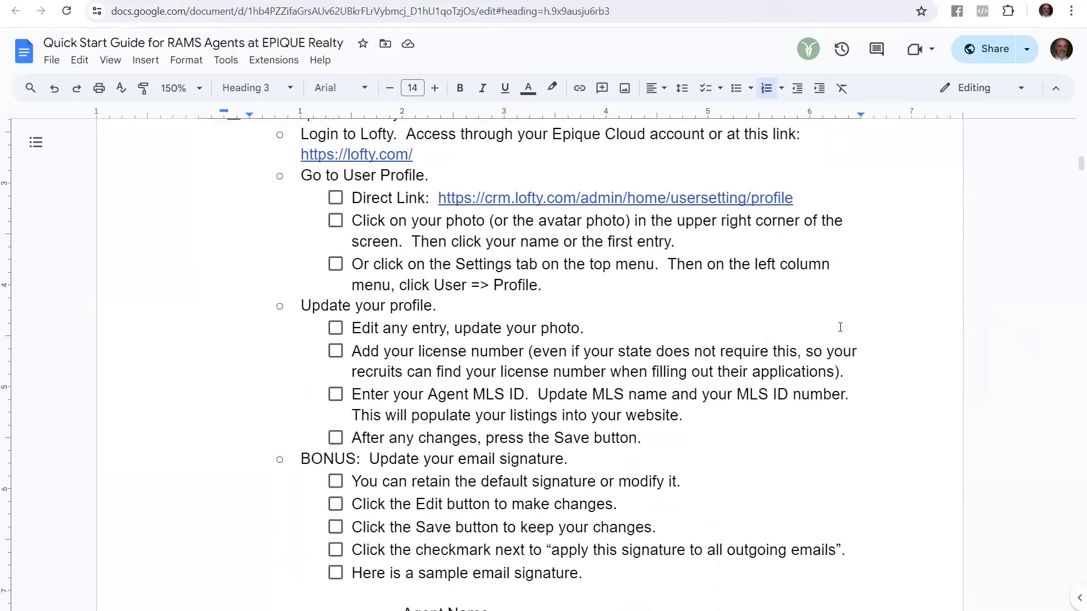
Review the Quick Start Guide's Lofty setup checklist, covering the profile update, sample email signature and auto-send alert instructions
scroll(840, 326, "up", 2)
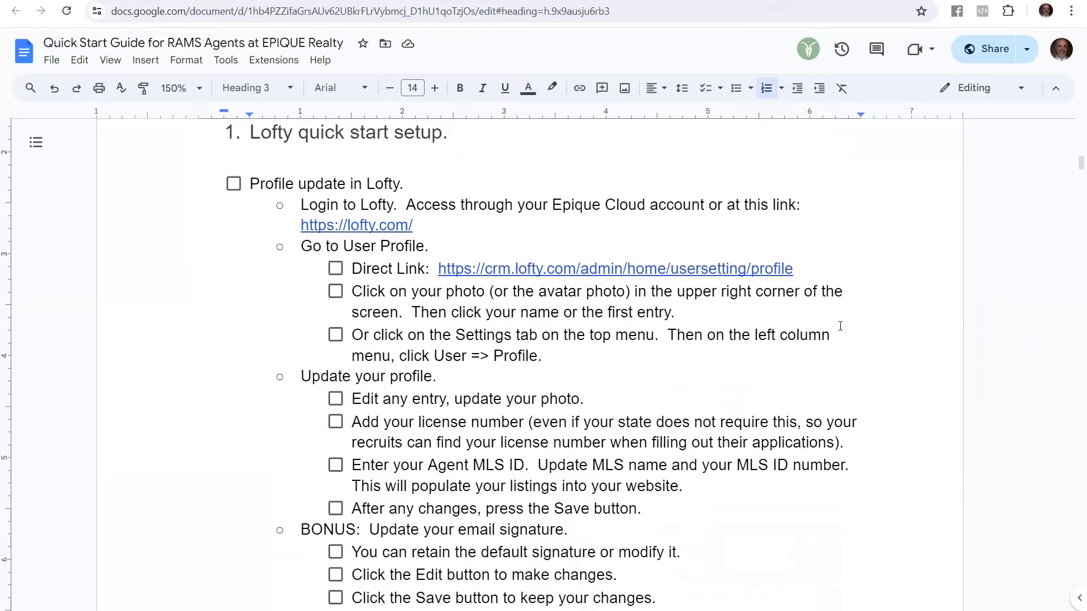
scroll(840, 327, "down", 1)
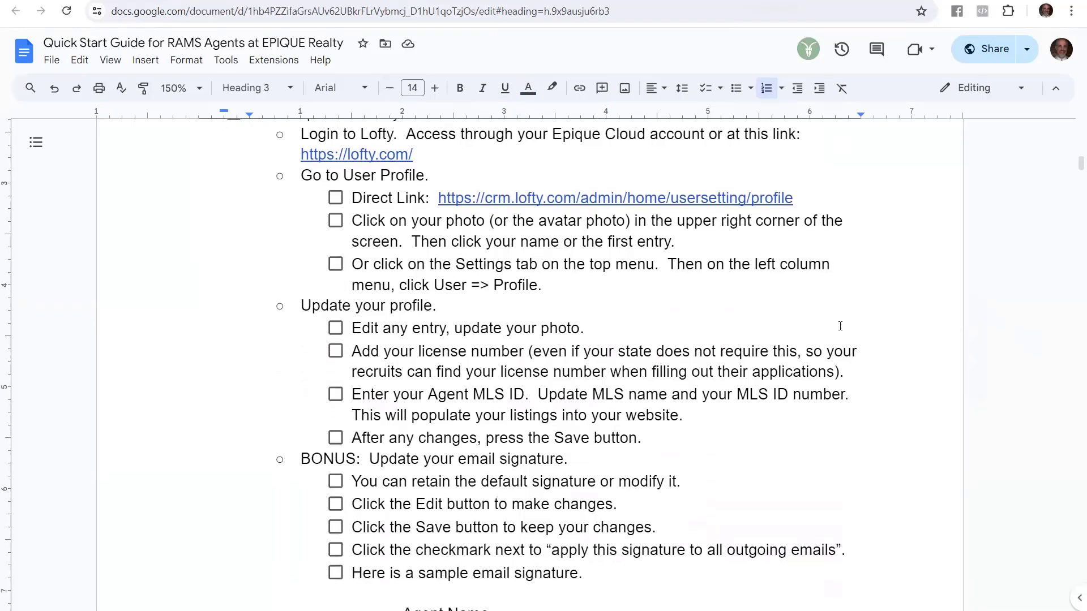
scroll(840, 326, "down", 4)
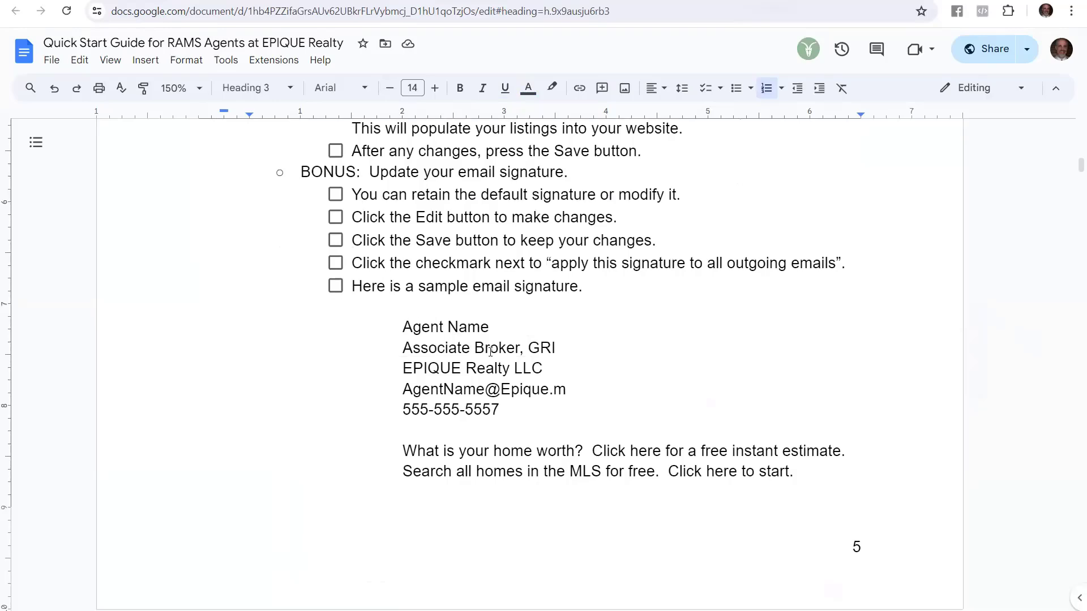
scroll(588, 316, "down", 4)
scroll(589, 316, "down", 3)
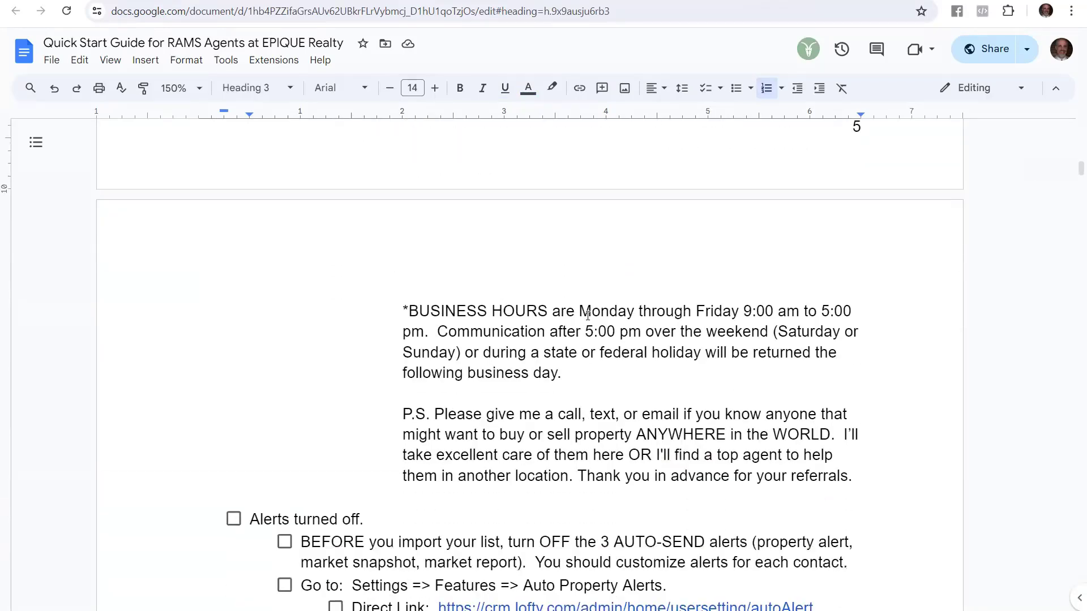
scroll(588, 316, "up", 3)
scroll(587, 316, "down", 6)
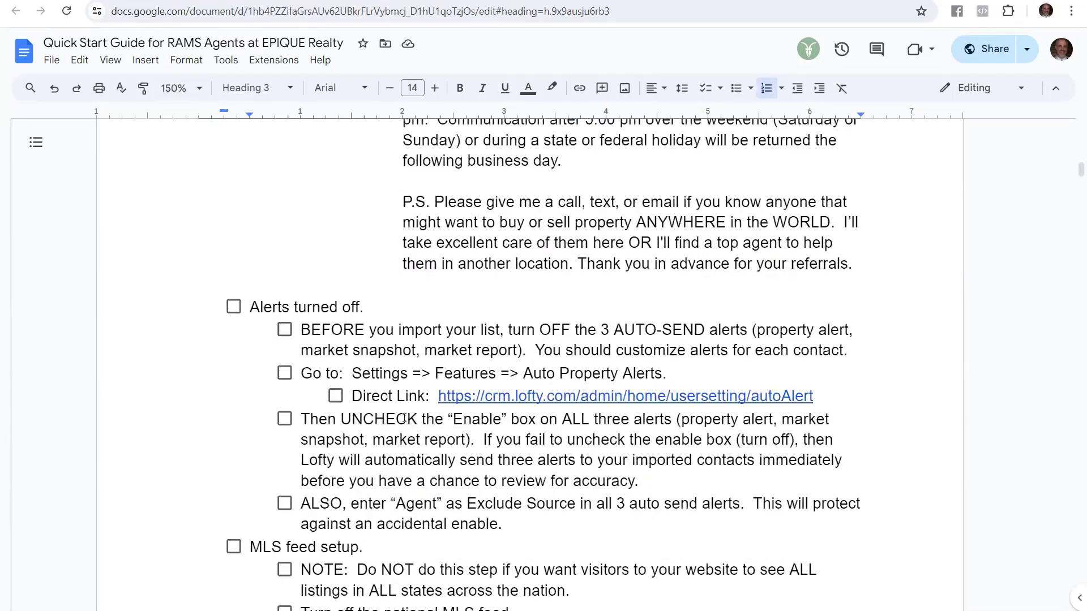
scroll(400, 396, "down", 5)
scroll(629, 288, "up", 18)
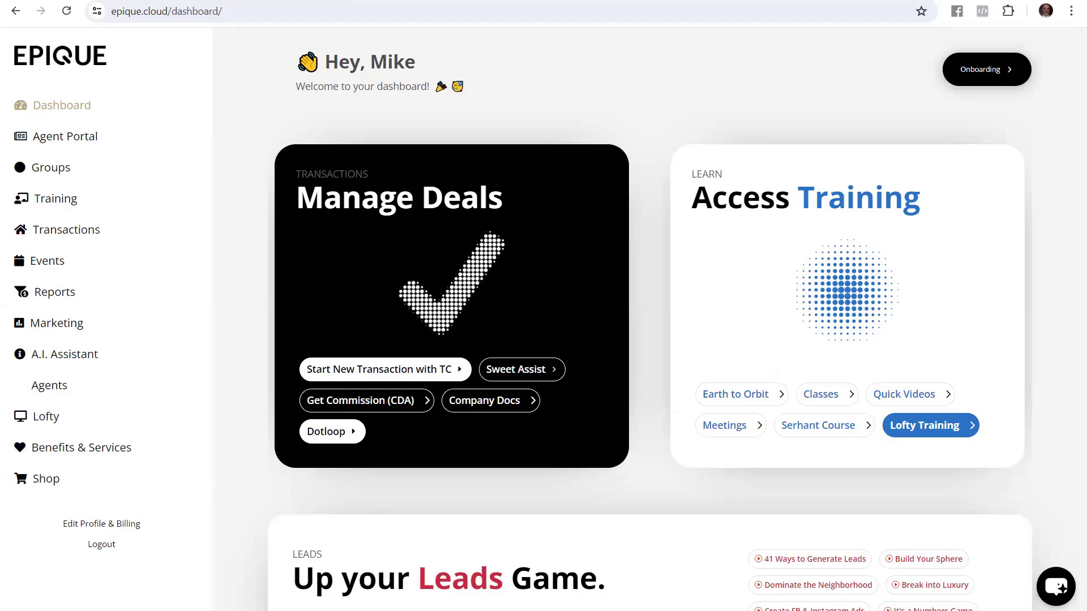
Open the Lofty page in Epique Cloud, look over its resources, and launch Lofty in a new window
left_click(48, 423)
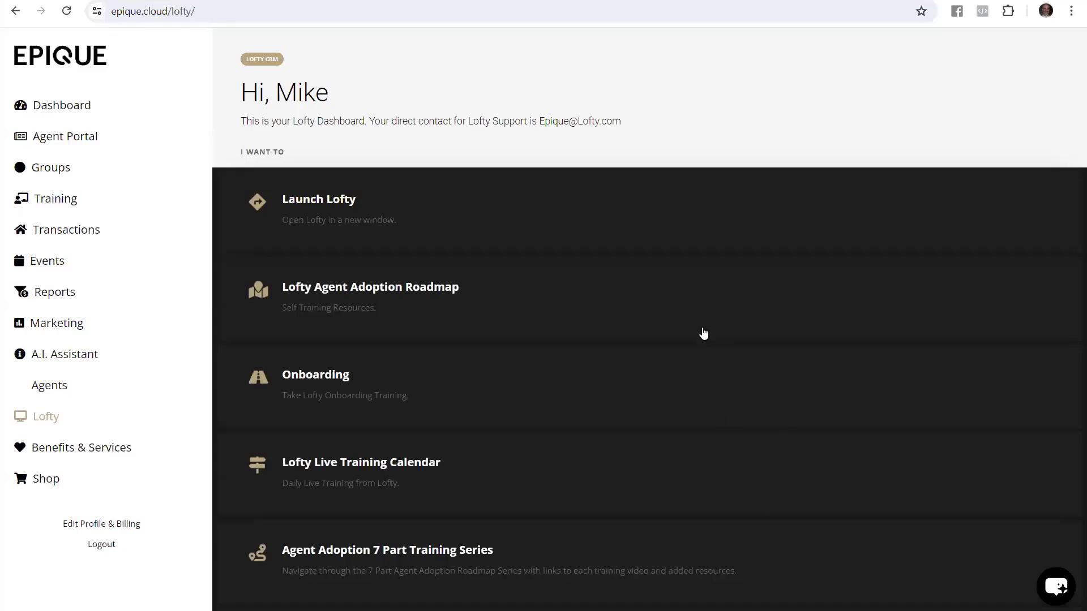
scroll(702, 333, "down", 8)
scroll(704, 333, "down", 1)
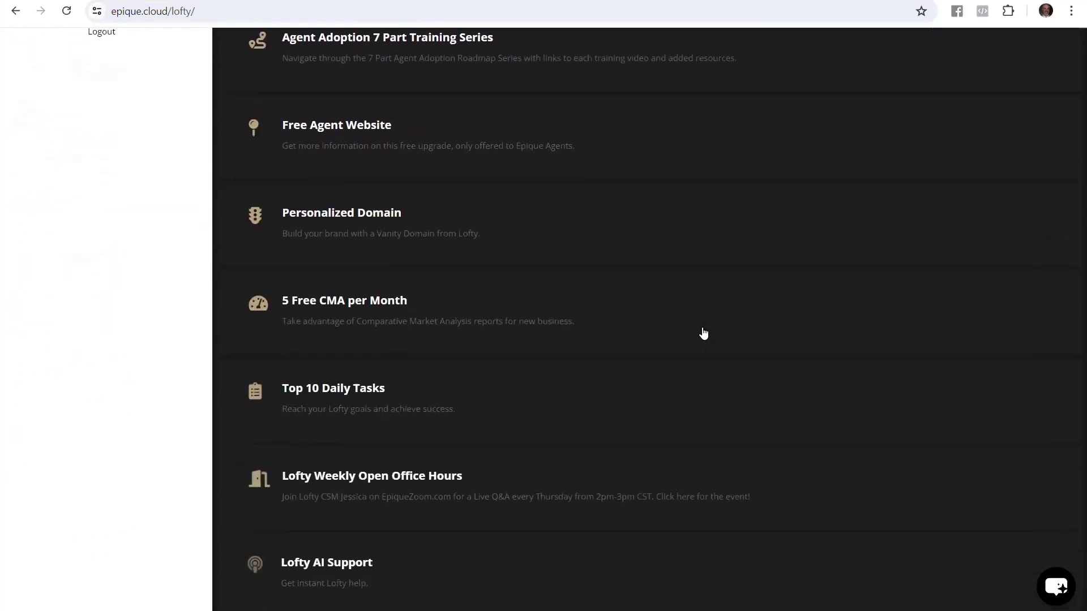
scroll(657, 385, "up", 9)
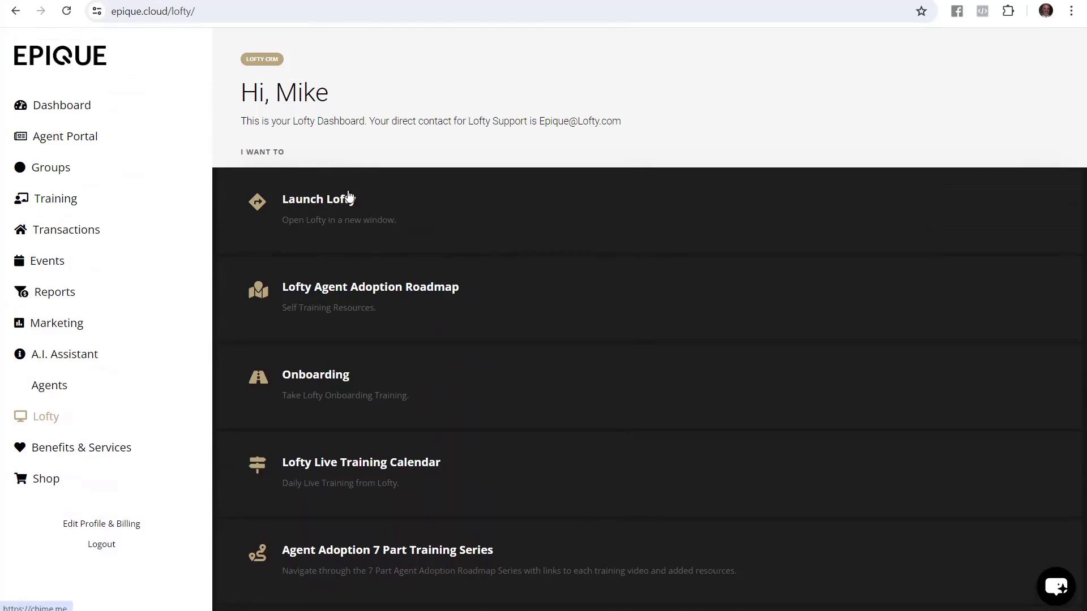
left_click(345, 203)
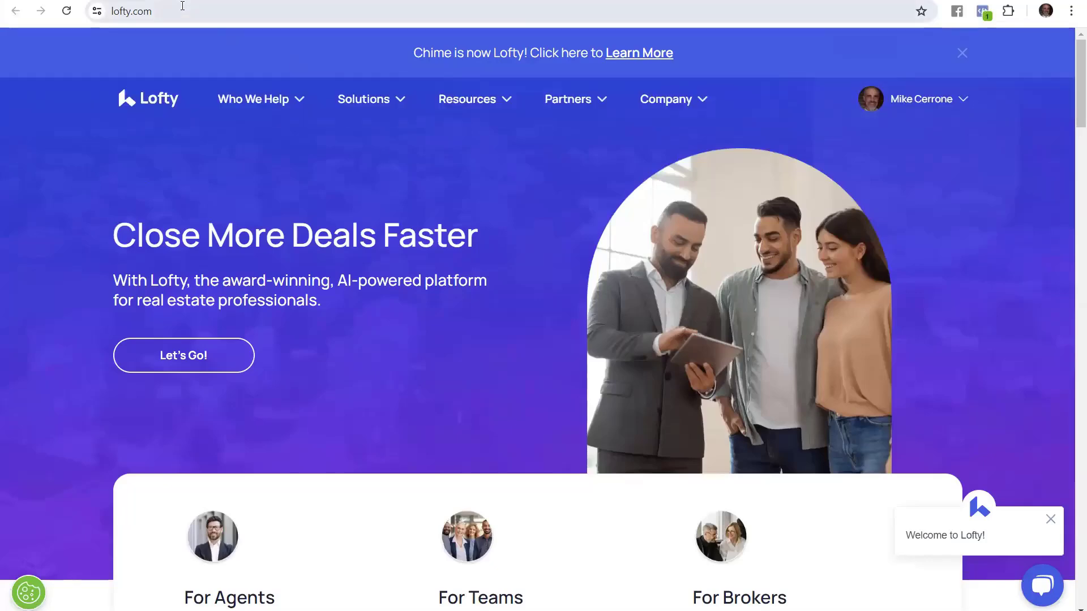
Go from the lofty.com home page to the CRM through the signed-in user's My Account link
left_click(163, 5)
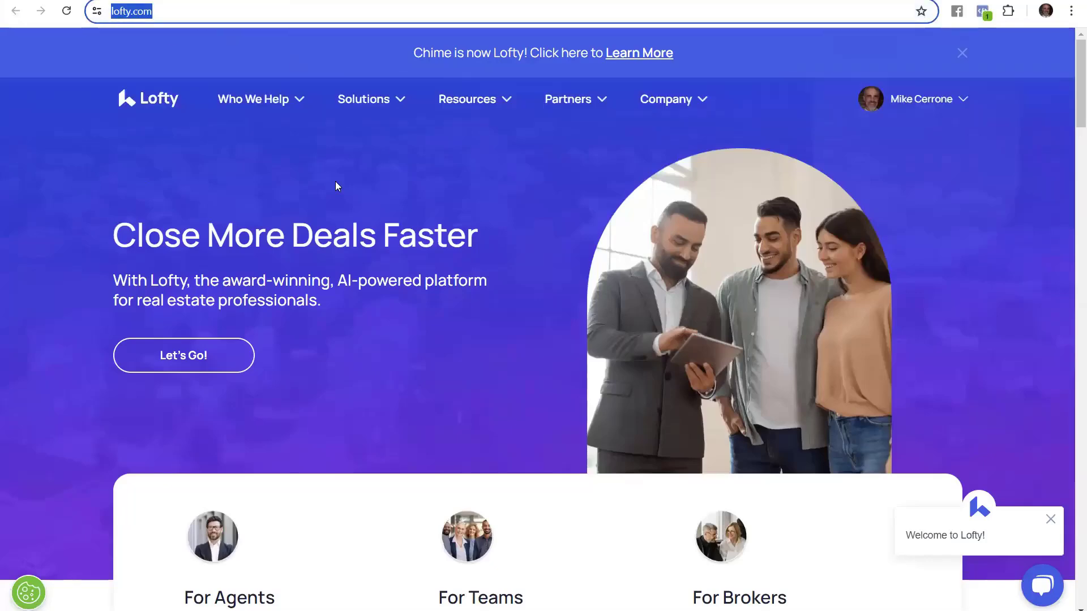
left_click(426, 197)
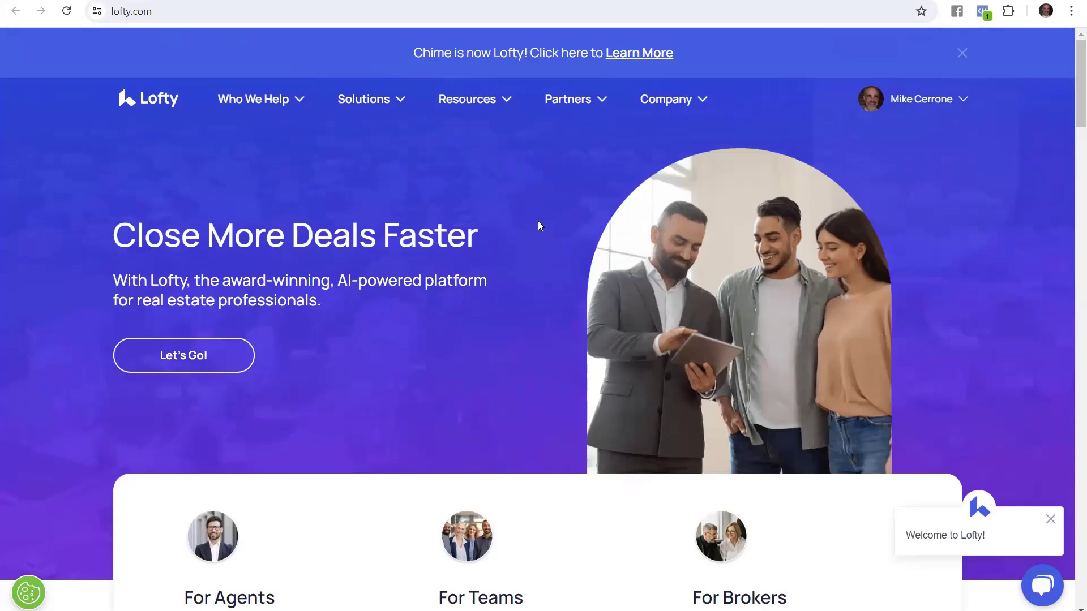
left_click(930, 105)
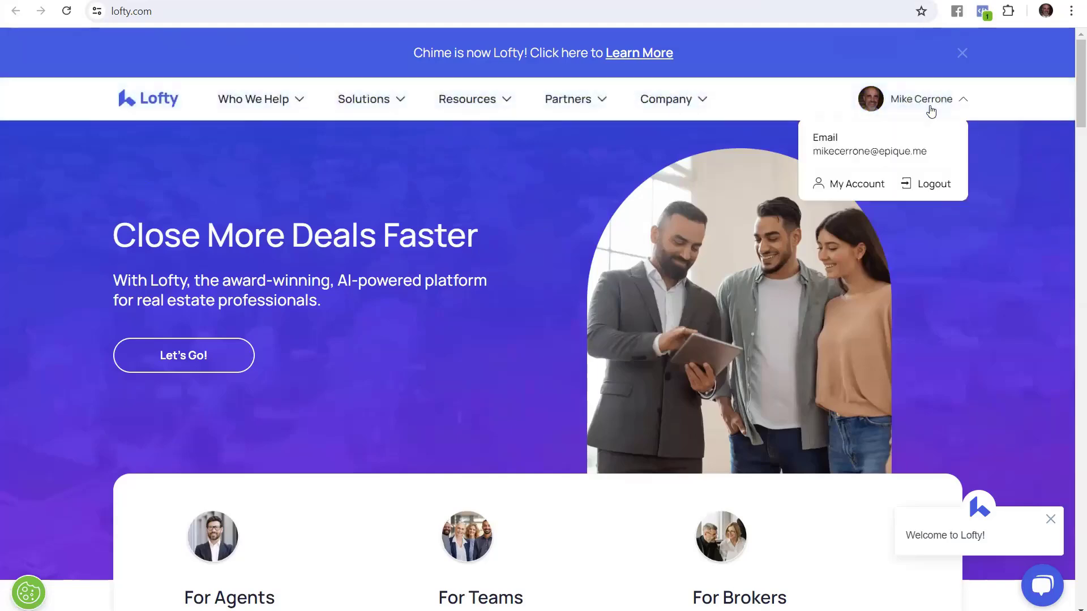
left_click(862, 182)
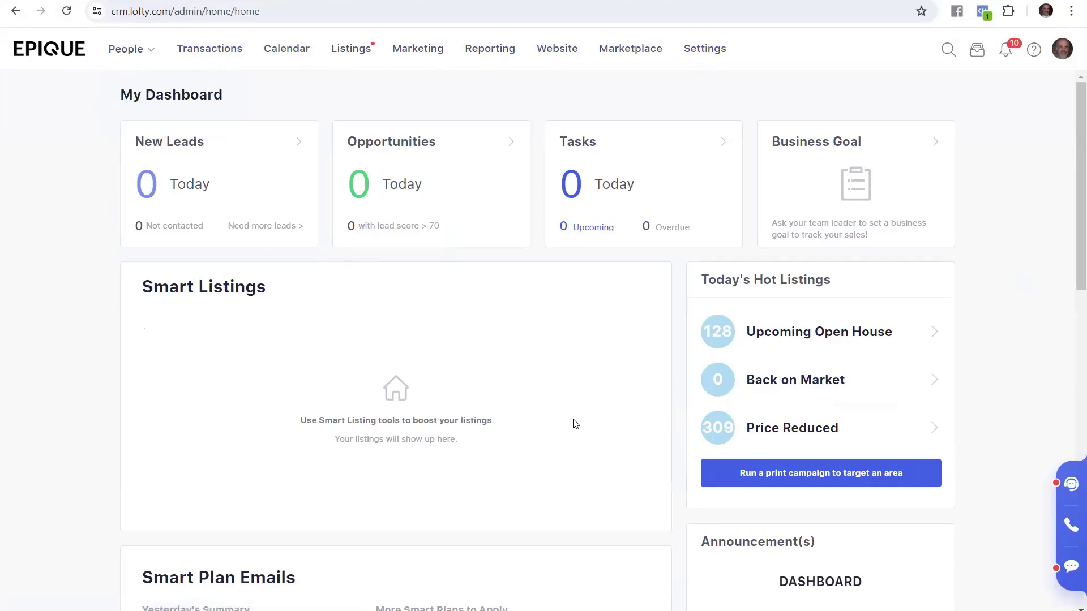
Look over the CRM dashboard and open the user profile settings
scroll(616, 392, "down", 4)
scroll(616, 392, "down", 10)
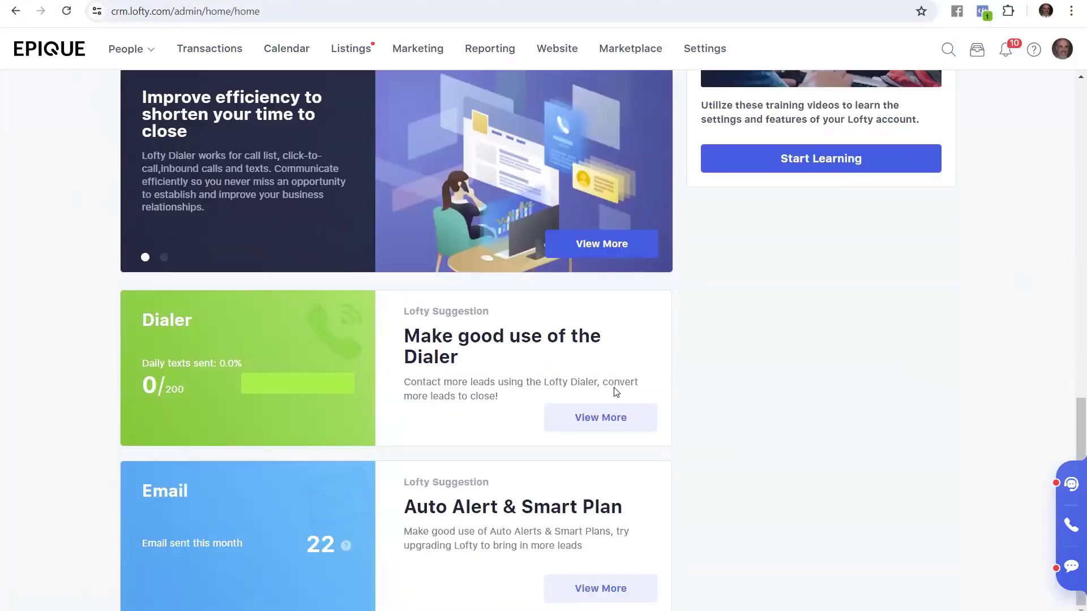
scroll(648, 385, "up", 15)
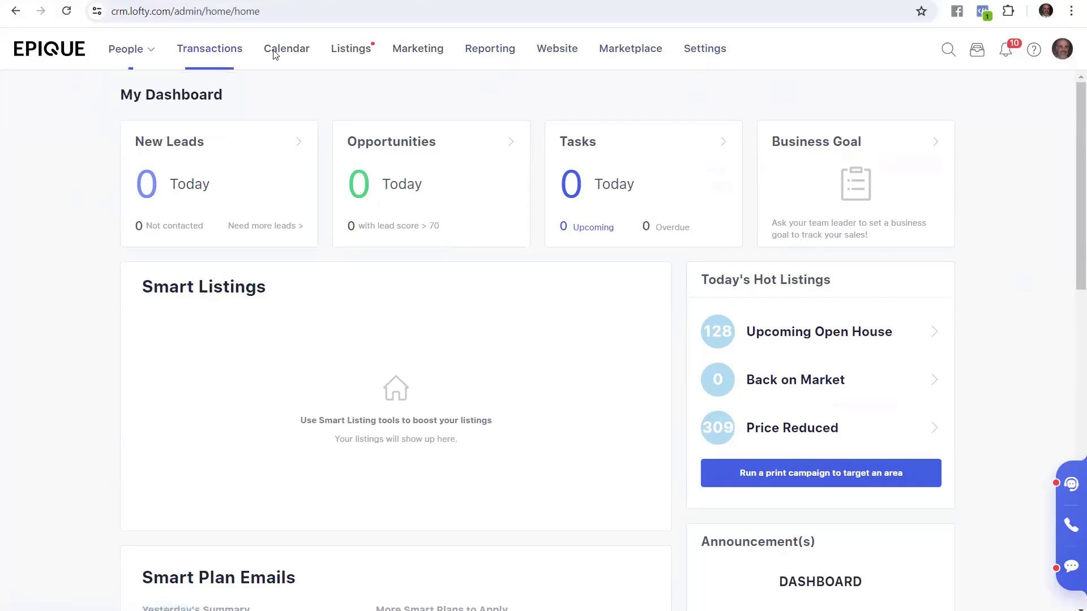
left_click(708, 53)
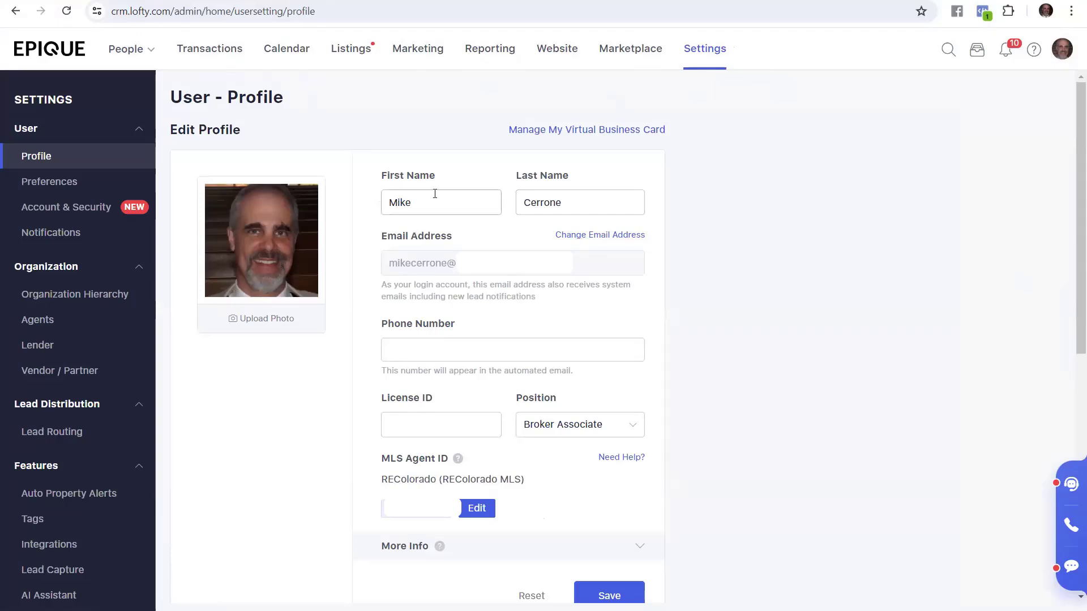
Examine the profile's name fields, MLS Agent ID and email signature section
left_click_drag(434, 195, 383, 196)
key("Tab")
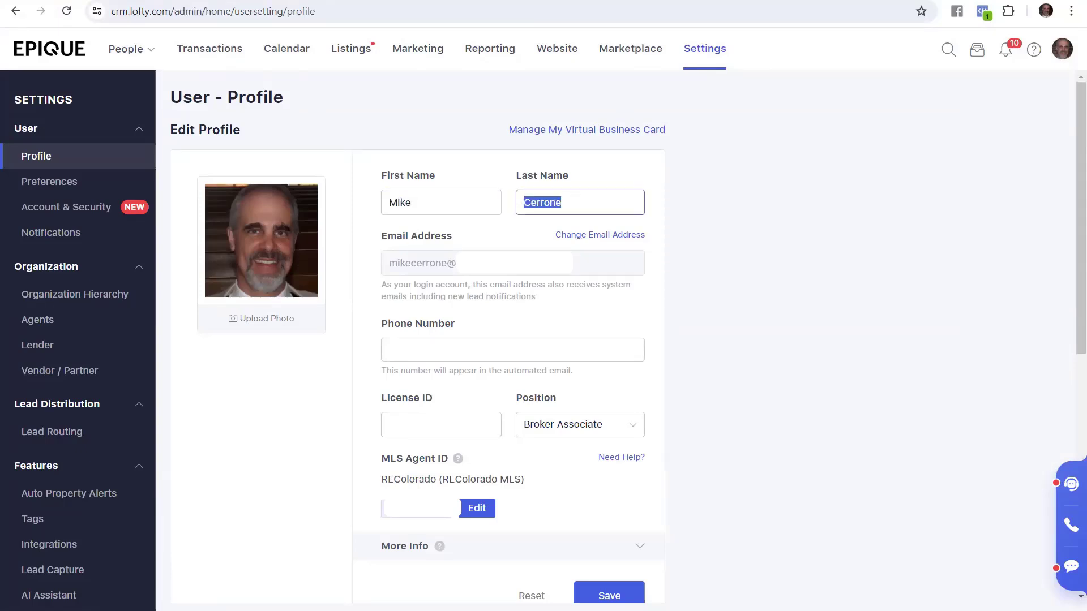
left_click(513, 225)
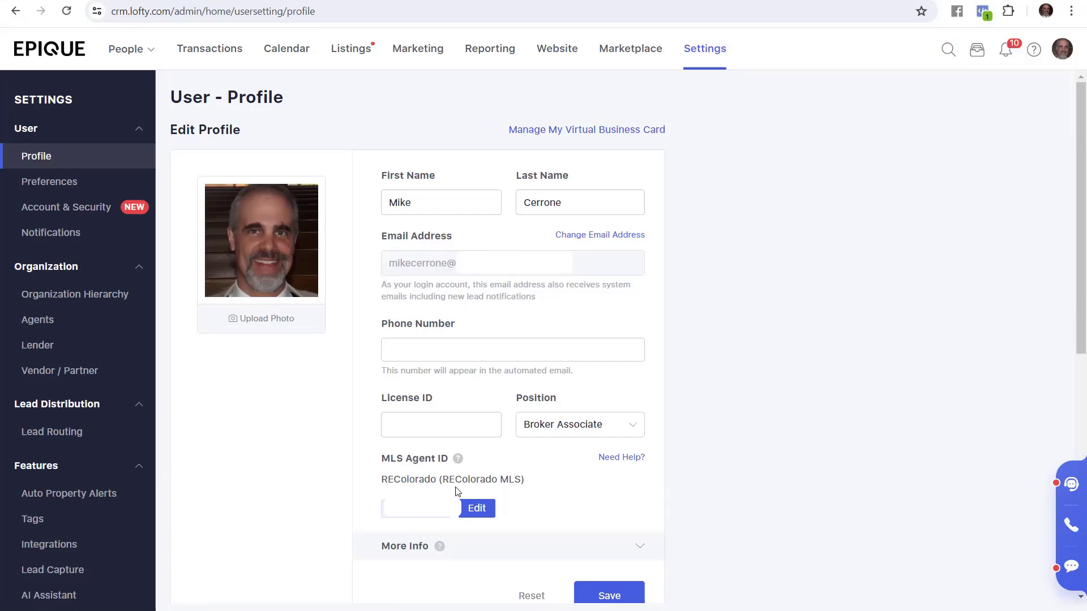
left_click(487, 509)
scroll(717, 281, "down", 12)
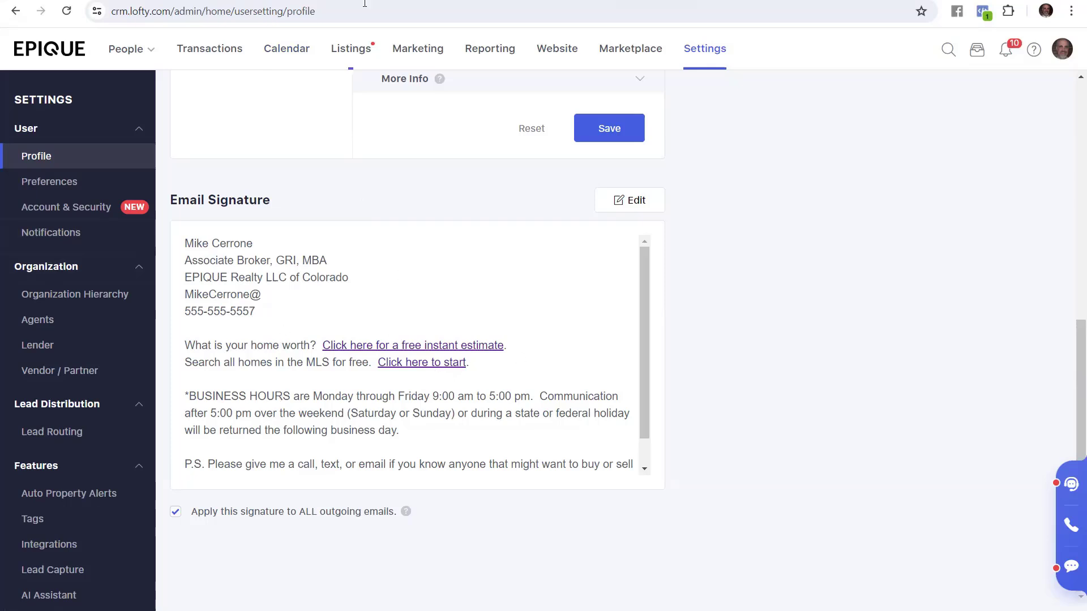
Switch to the Quick Start Guide in Google Docs and copy the whole sample email signature, from Agent Name through the P.S. paragraph
key("alt+Tab")
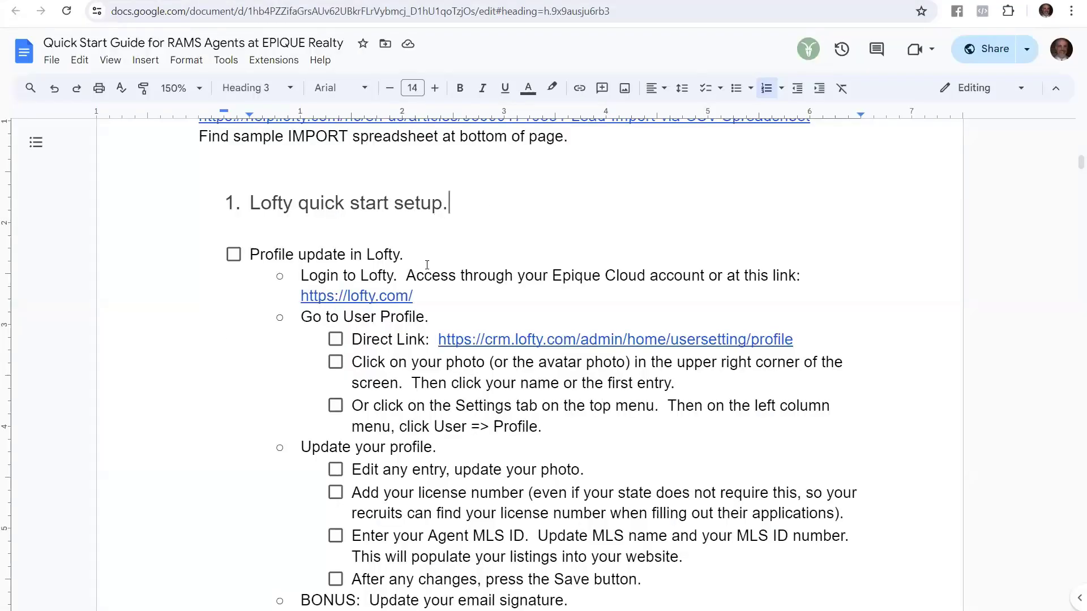
scroll(437, 503, "down", 1)
scroll(437, 503, "down", 3)
scroll(459, 422, "down", 6)
left_click_drag(385, 219, 565, 219)
scroll(481, 320, "down", 4)
scroll(454, 247, "up", 3)
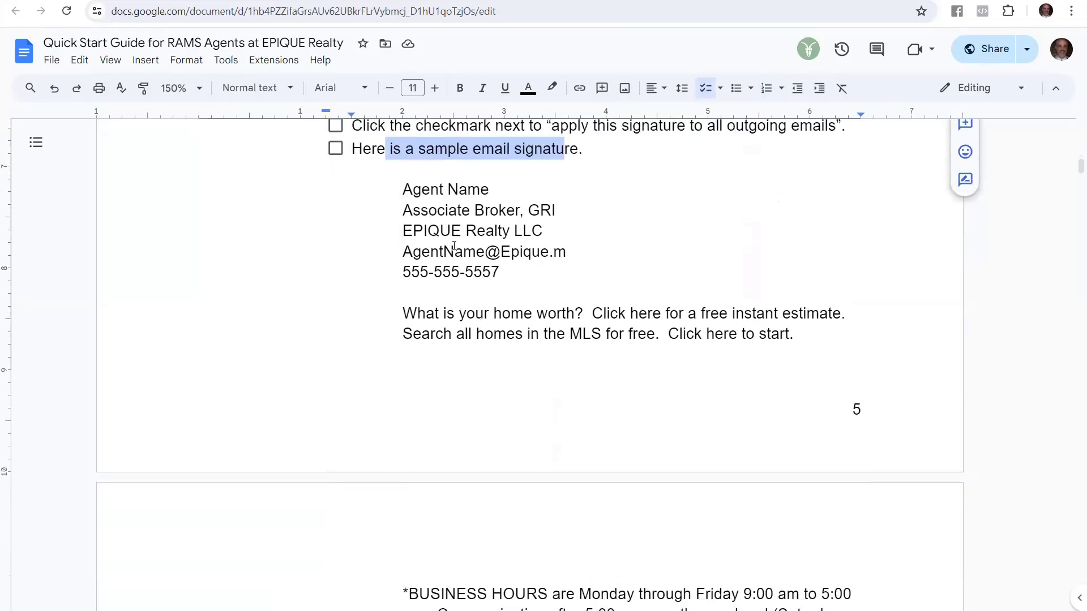
left_click(454, 247)
mouse_move(401, 189)
left_mouse_down()
mouse_move(564, 272)
mouse_move(557, 261)
mouse_move(641, 333)
mouse_move(860, 457)
left_mouse_up()
scroll(557, 261, "down", 1)
scroll(558, 262, "down", 5)
right_click(561, 307)
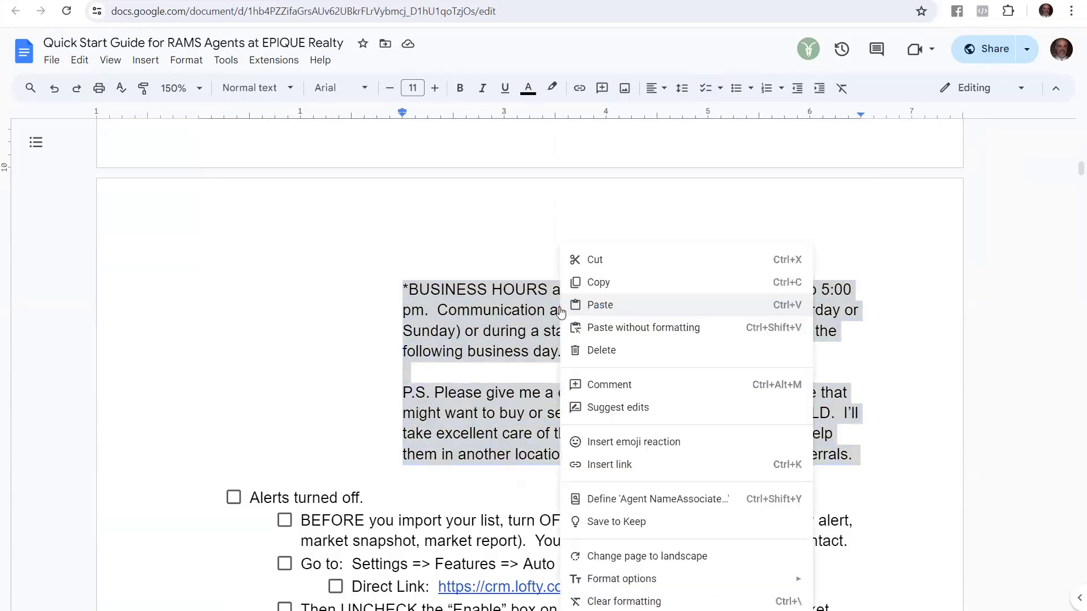
left_click(622, 283)
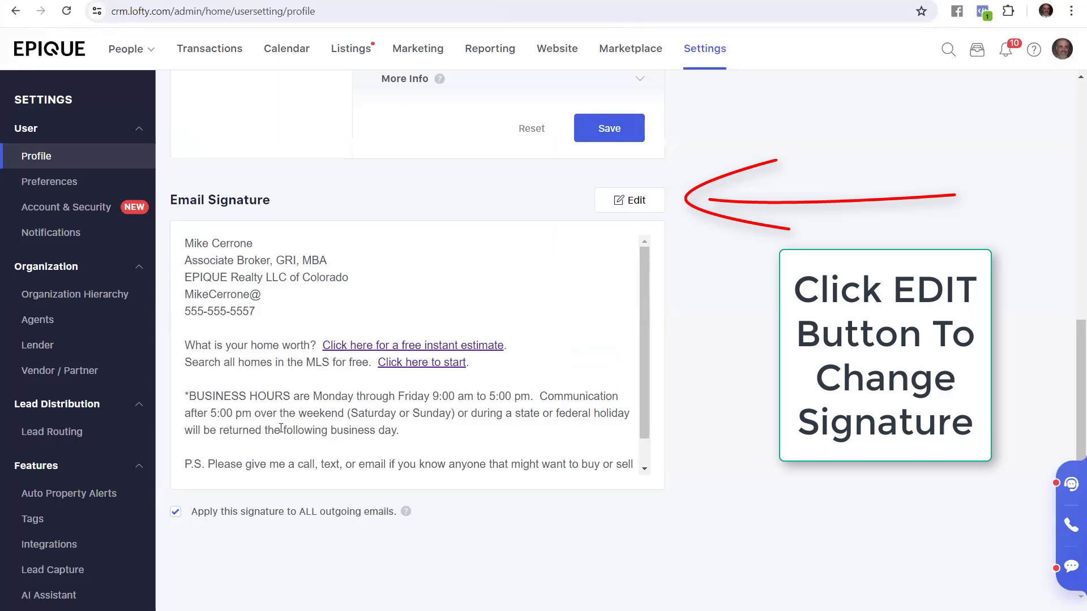
Return to the Lofty profile and examine the email signature's home-worth and MLS search links, business hours note and P.S. referral request
scroll(258, 329, "down", 1)
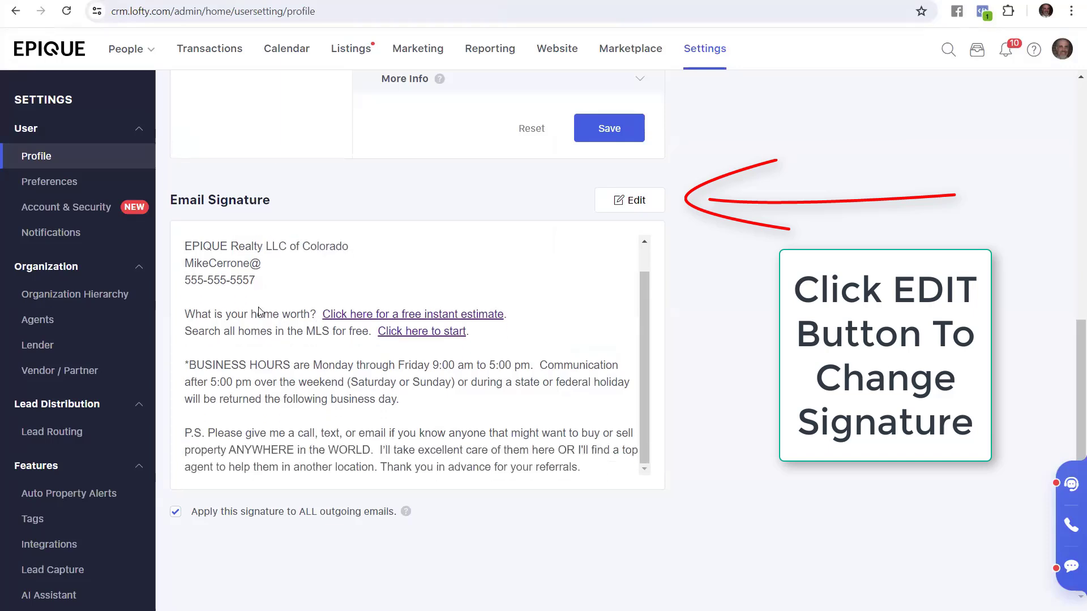
scroll(283, 385, "up", 1)
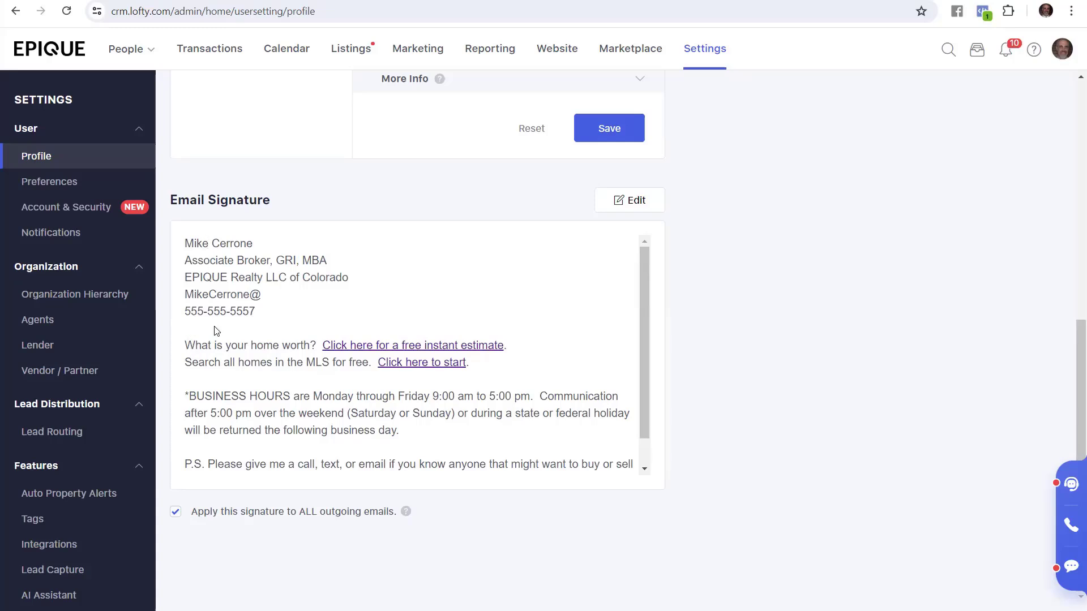
left_click_drag(186, 344, 315, 342)
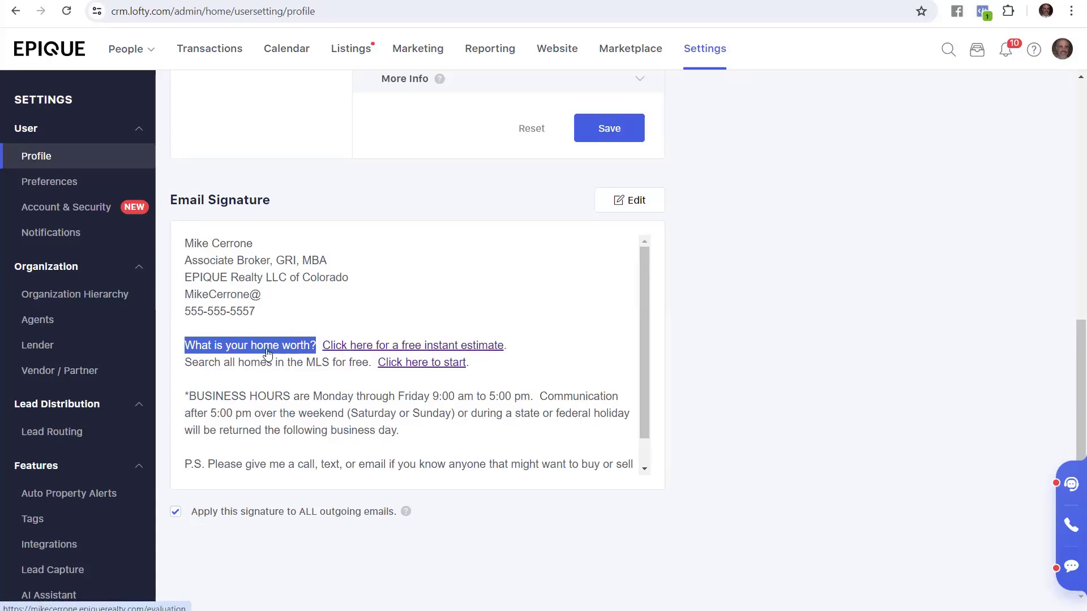
left_click_drag(186, 362, 374, 362)
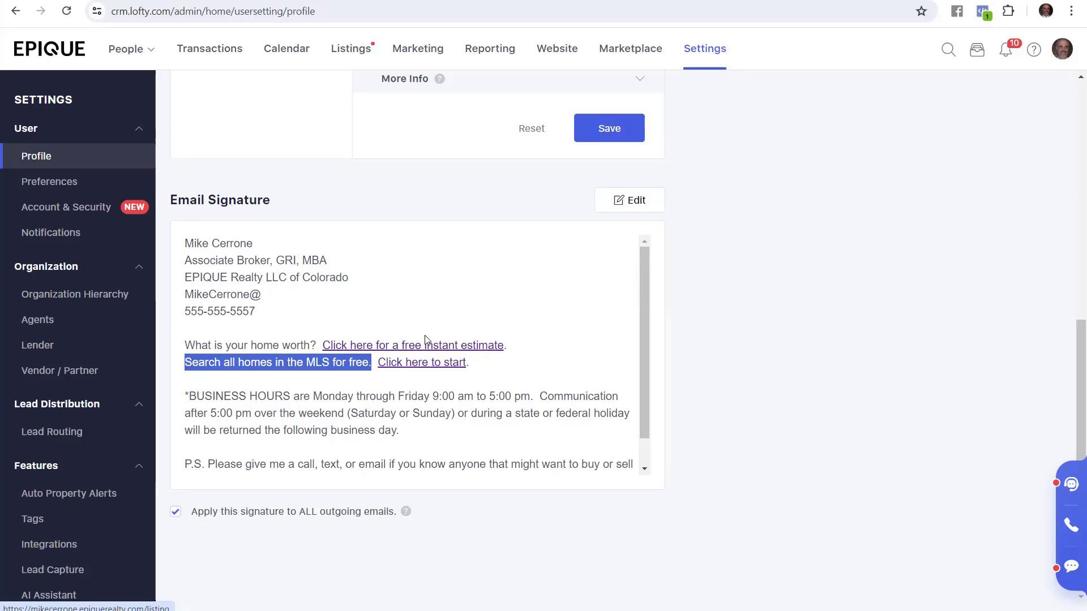
left_click(396, 411)
mouse_move(414, 432)
left_mouse_down()
mouse_move(352, 431)
mouse_move(183, 392)
left_mouse_up()
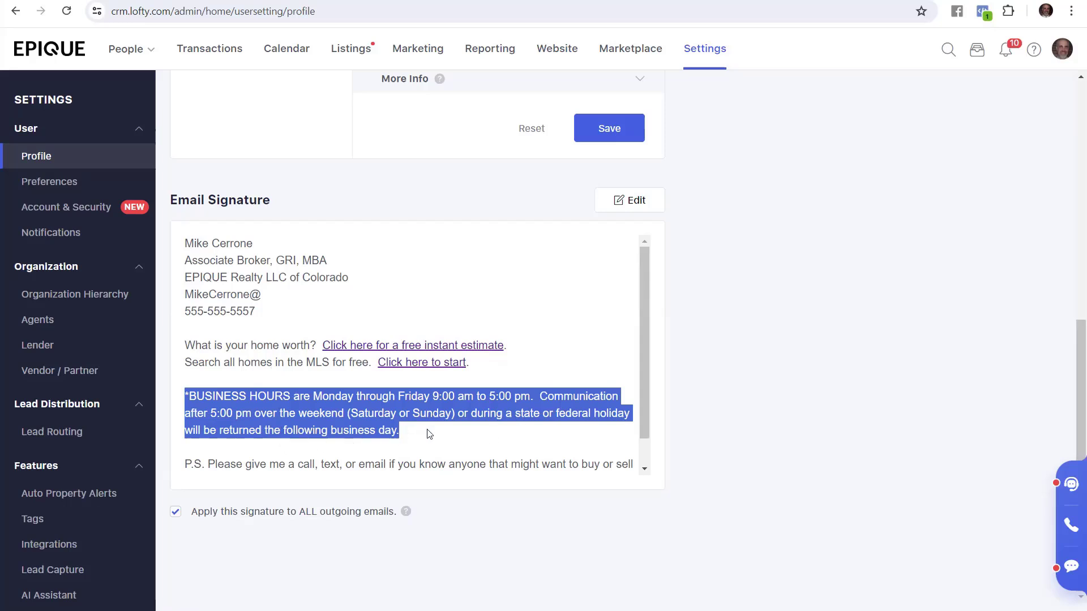
left_click(441, 392)
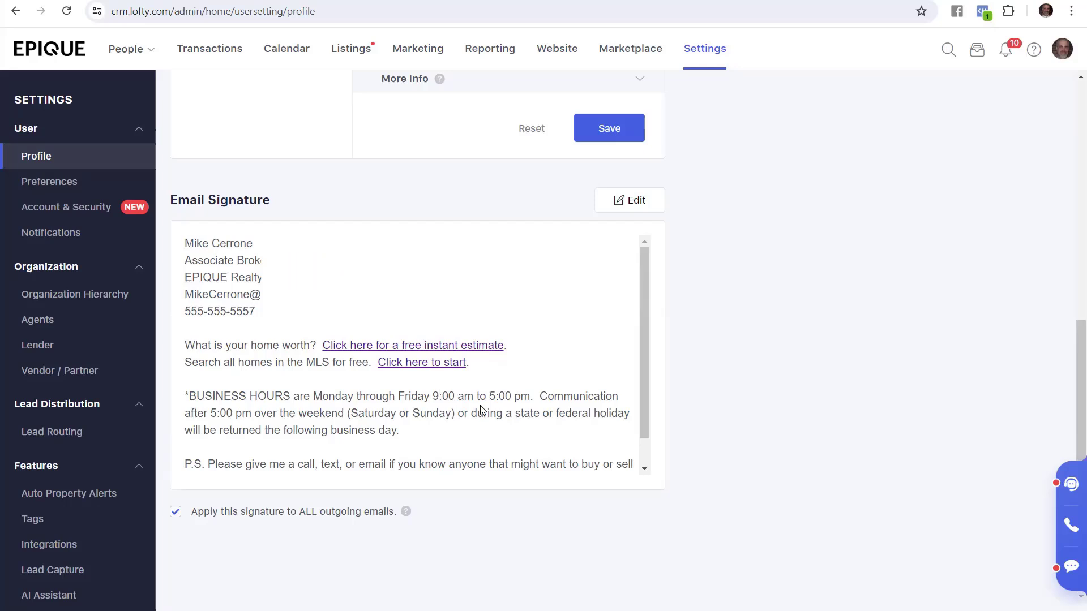
scroll(431, 385, "down", 1)
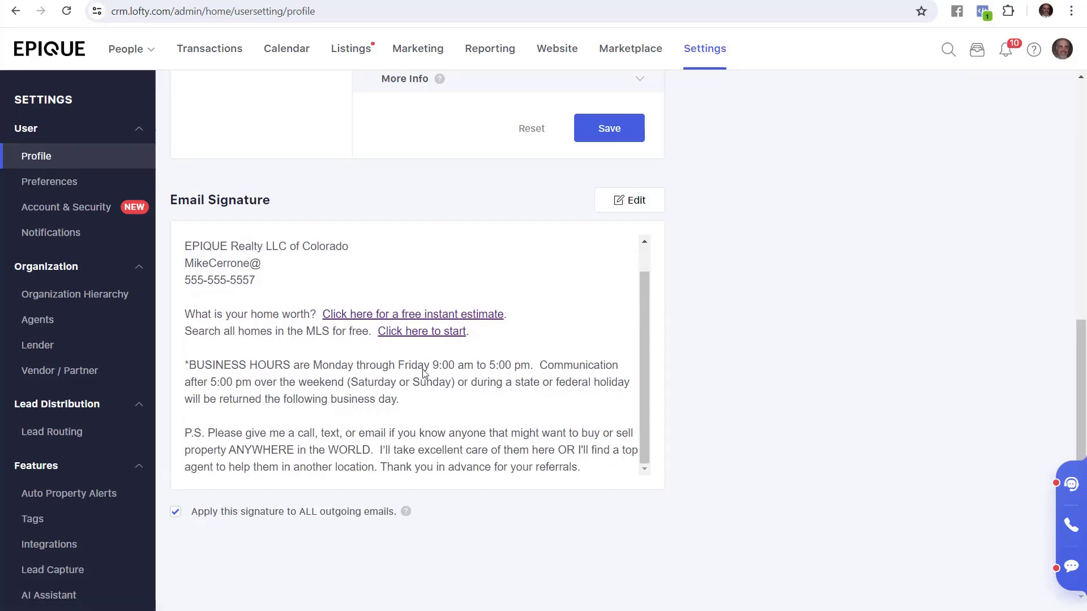
left_click_drag(432, 365, 473, 369)
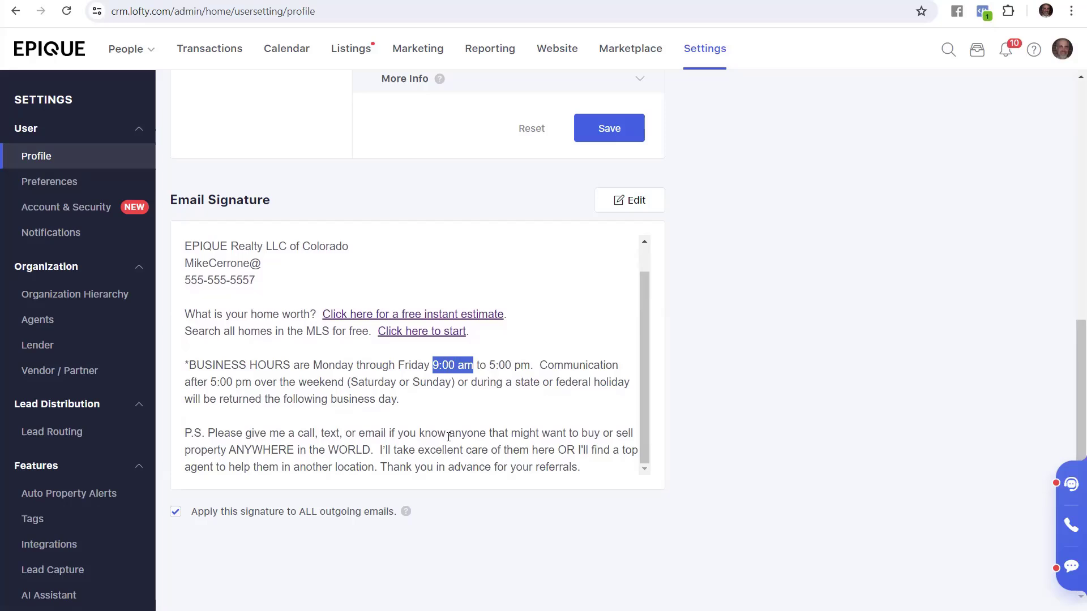
left_click(358, 449)
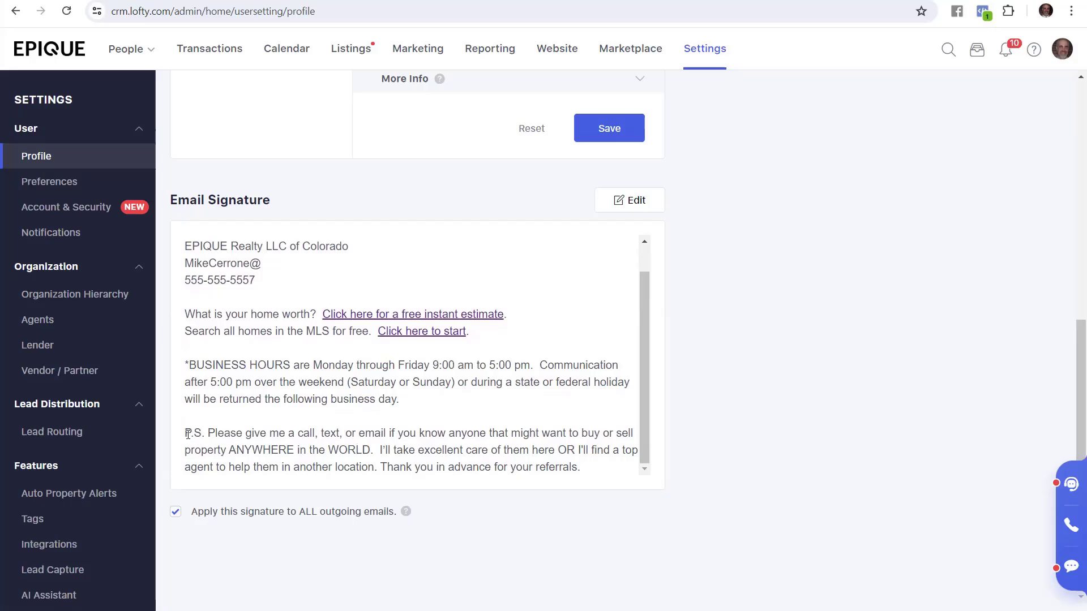
left_click_drag(186, 433, 586, 468)
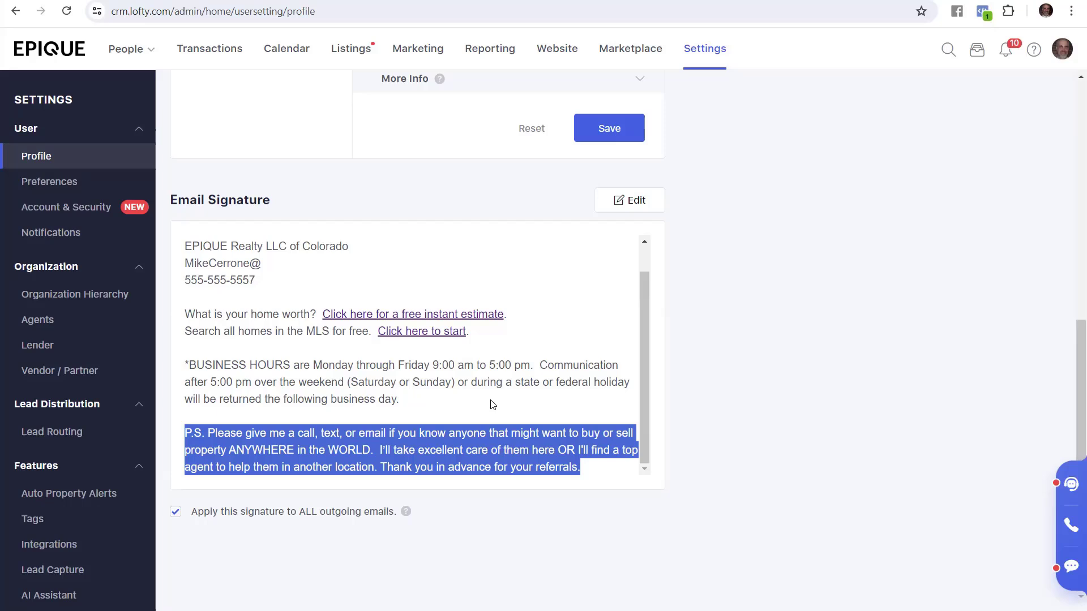
left_click(418, 402)
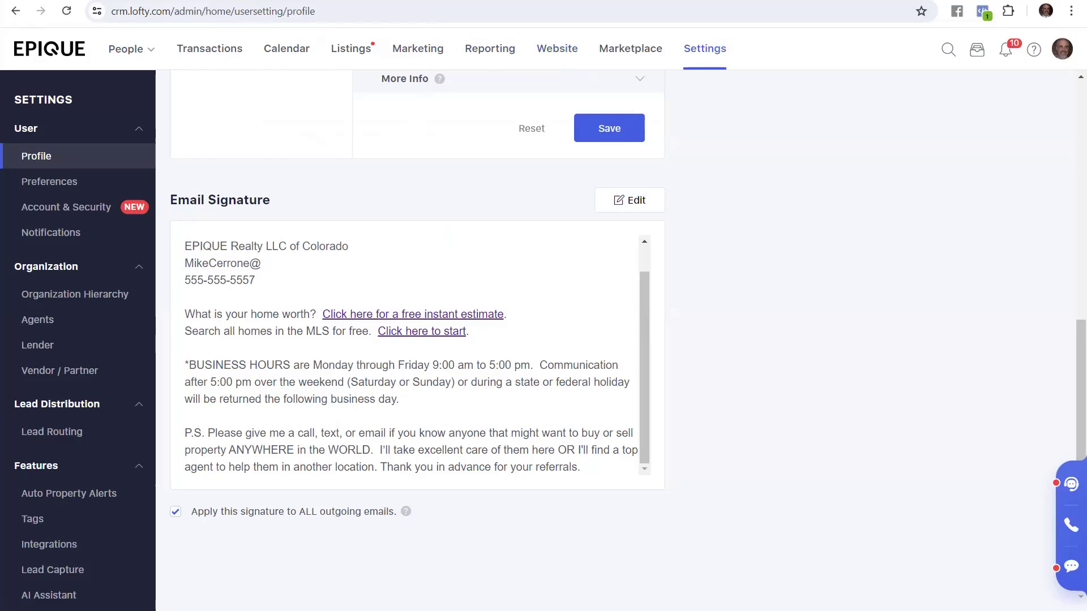
Open the website CMS overview and examine the agent's site details, comparing them with the email signature in the profile settings
left_click(563, 47)
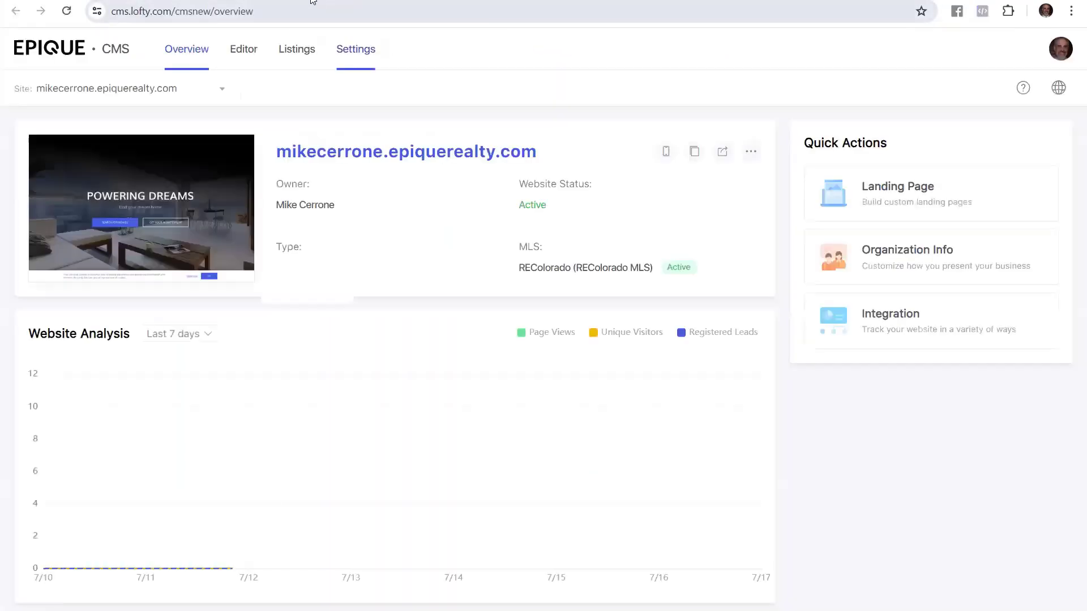
left_click(357, 0)
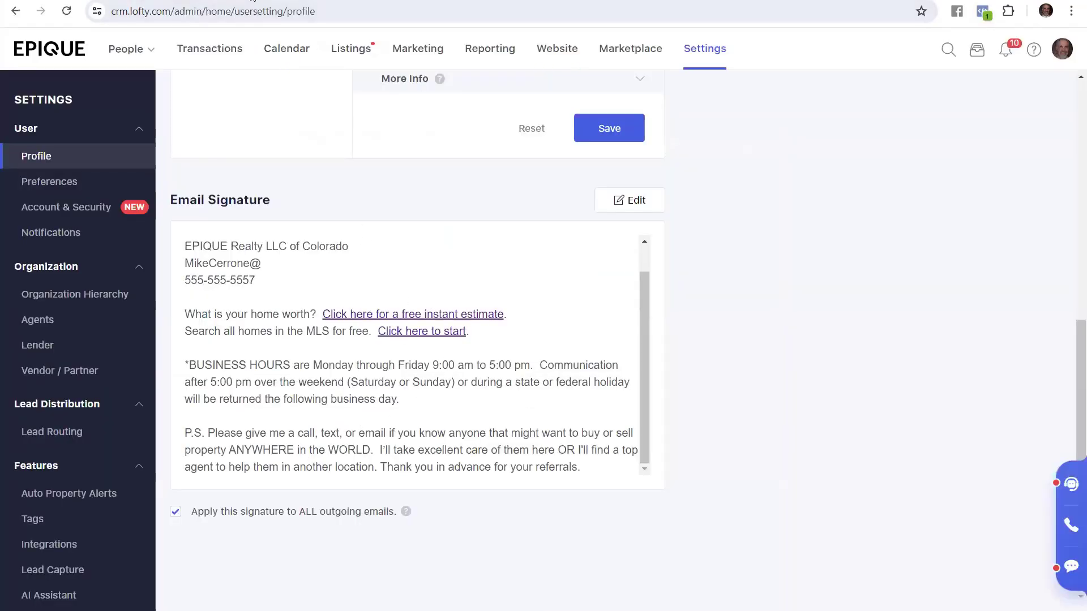
left_click(487, 1)
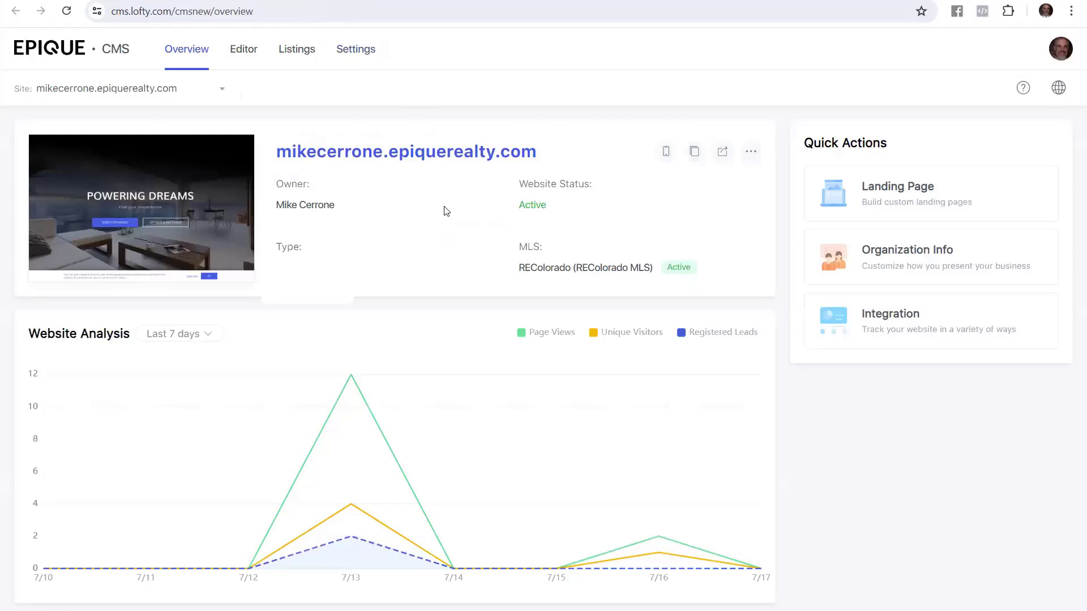
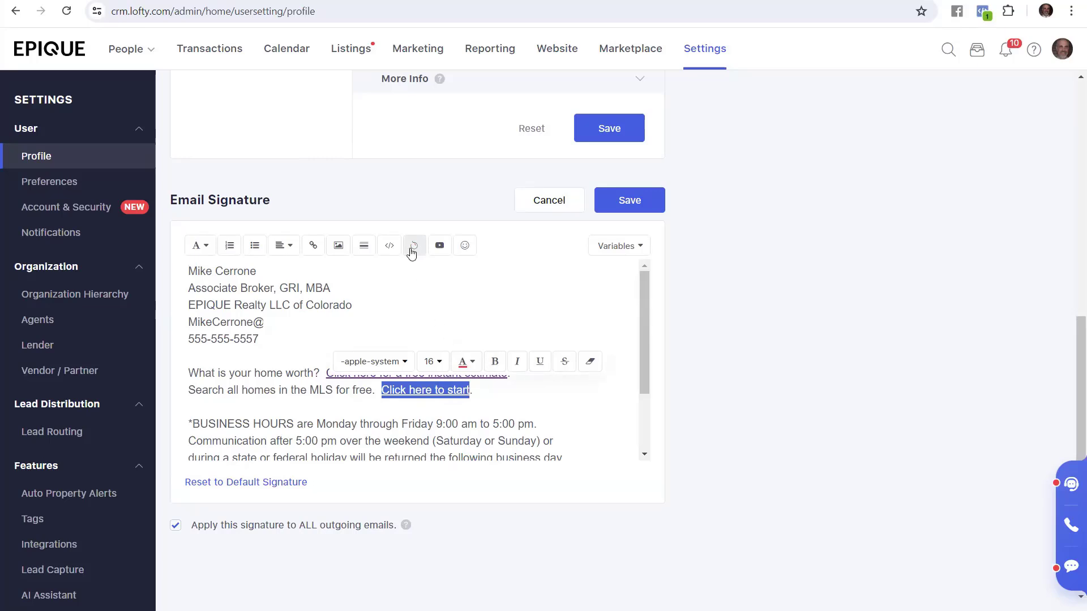
Re-paste the agent site's /listing URL as plain text in the signature's "Click here to start" link and dismiss the link settings without inserting
left_click(315, 246)
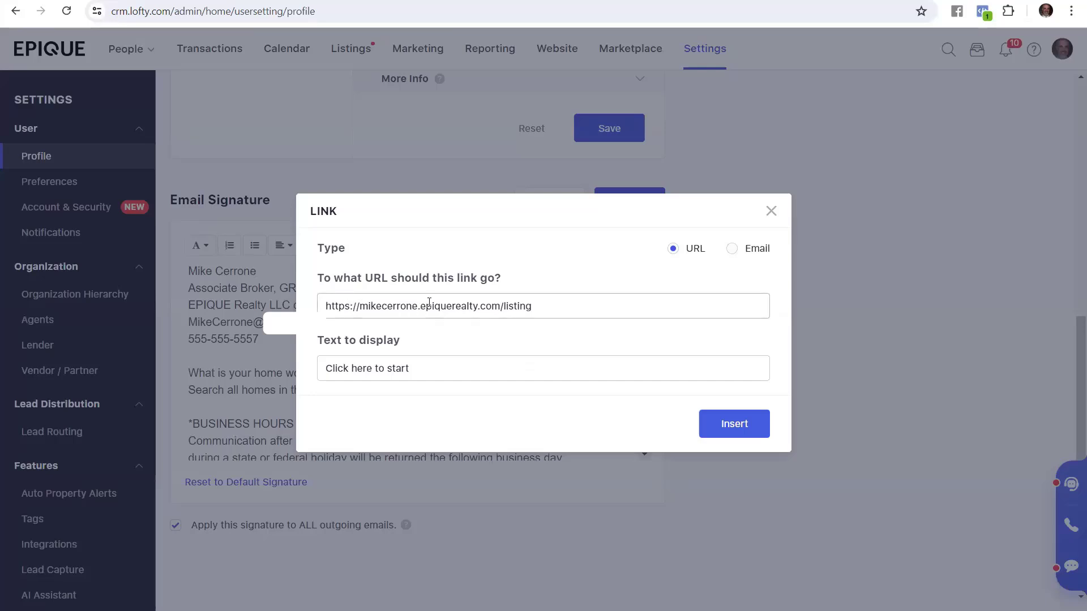
left_click_drag(548, 309, 293, 303)
key("ctrl+c")
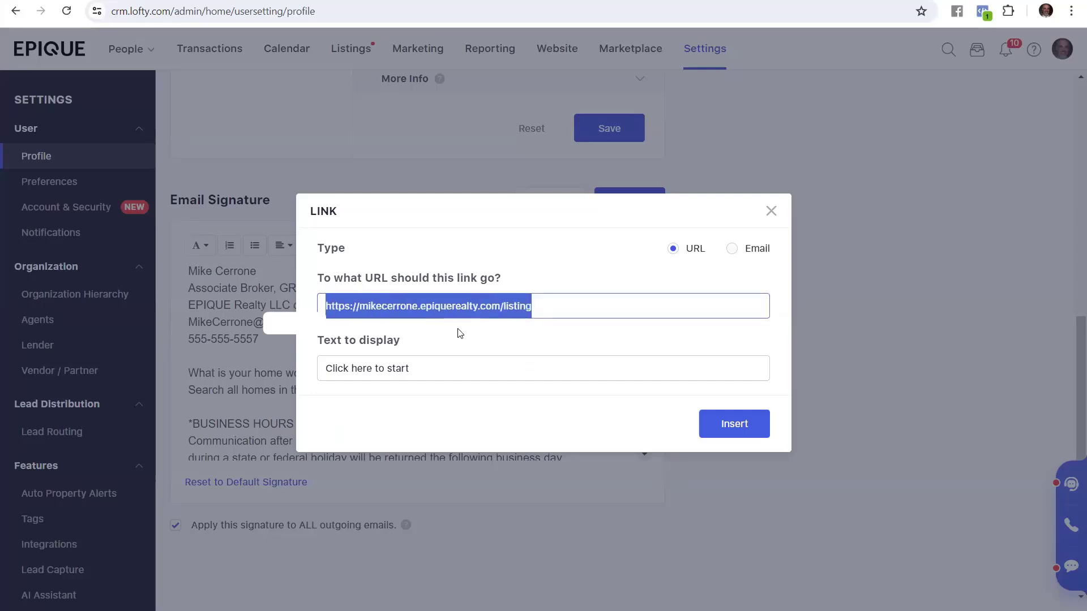
right_click(459, 306)
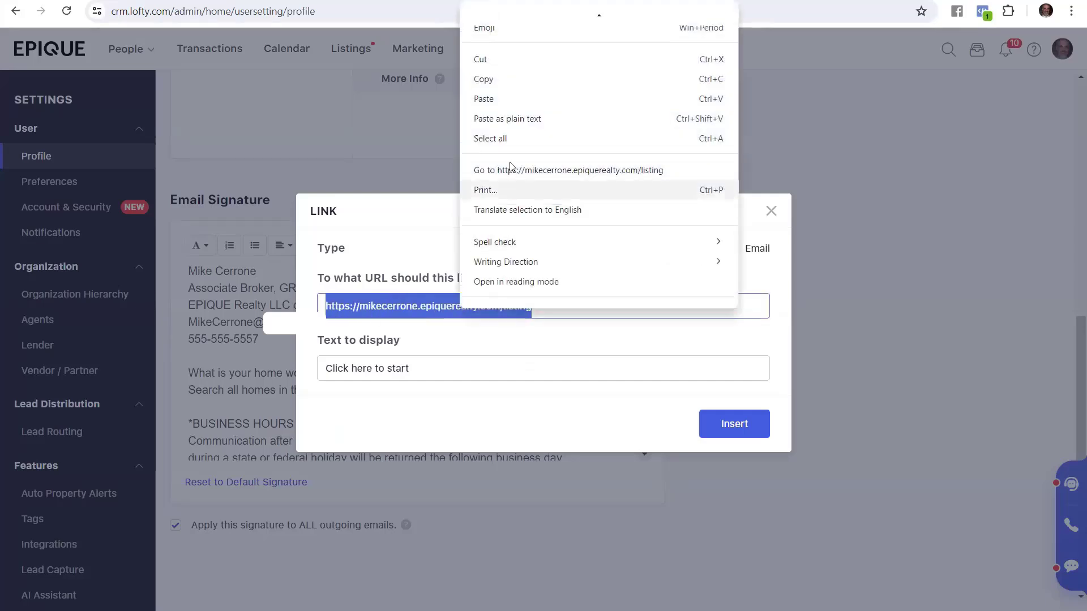
left_click(513, 125)
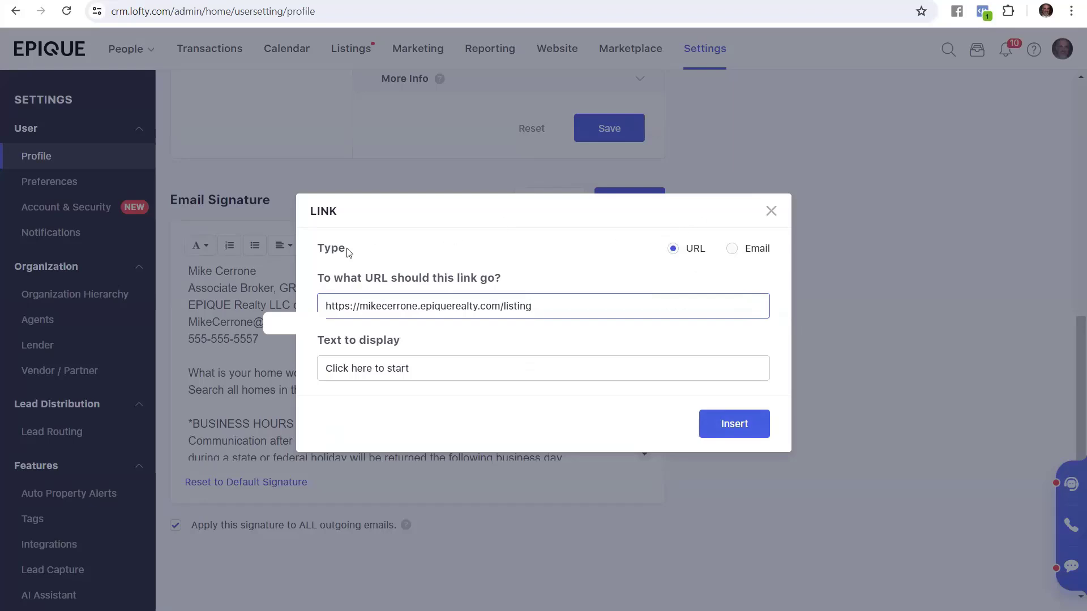
left_click(771, 212)
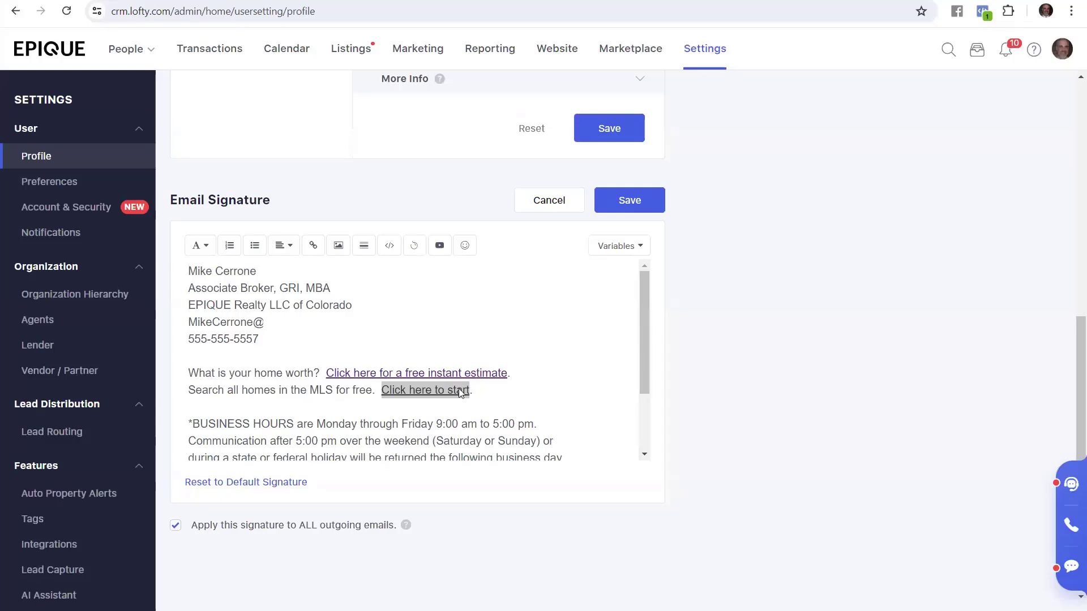
left_click(491, 333)
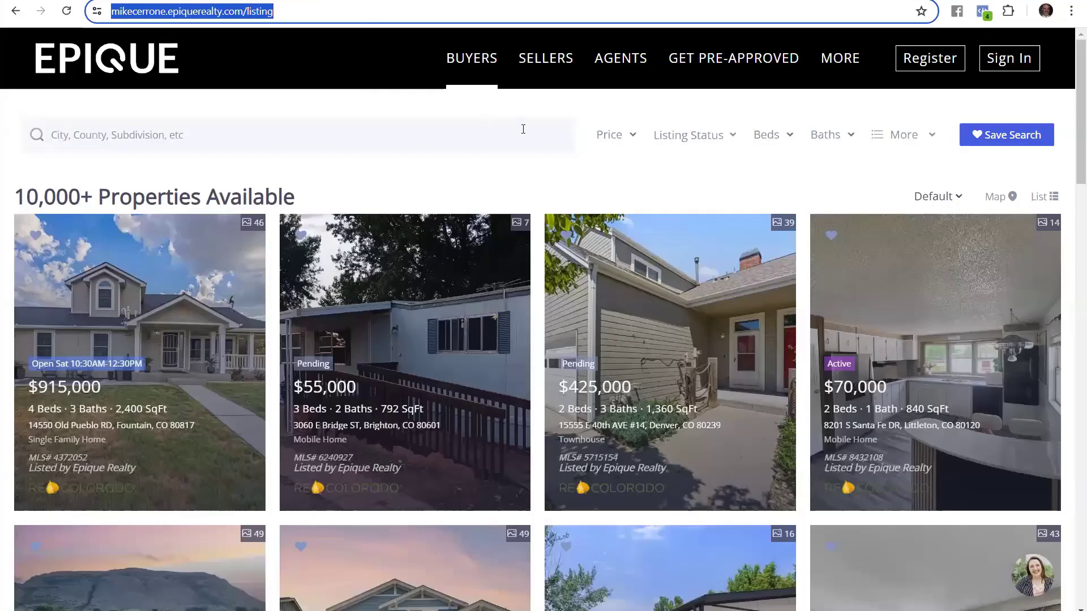
On the agent's website, go from the listings page to the Sellers page and copy its /evaluation URL
left_click(546, 58)
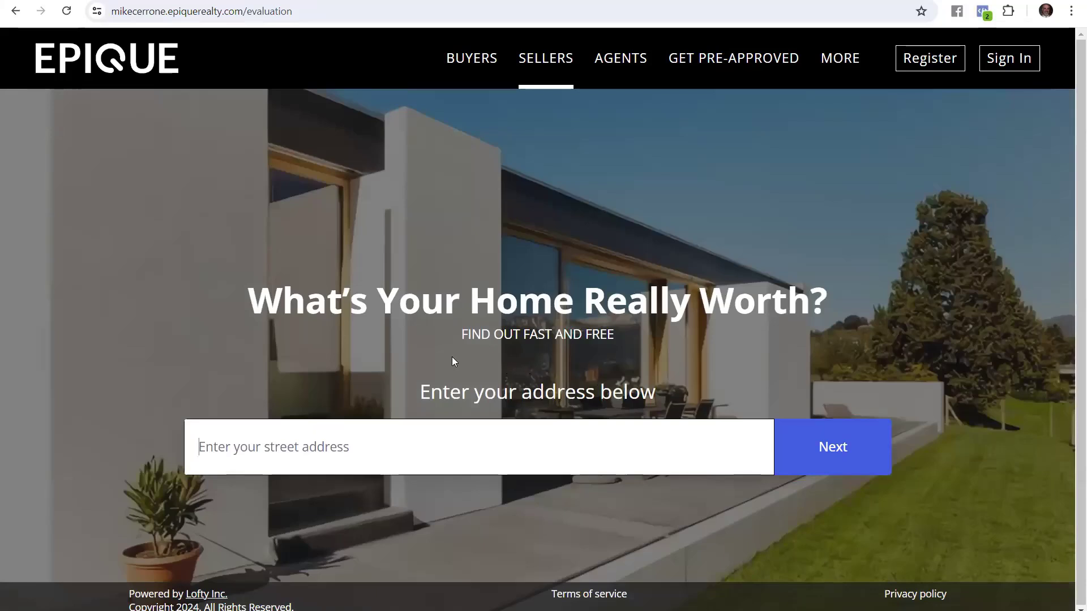
left_click(317, 11)
right_click(252, 10)
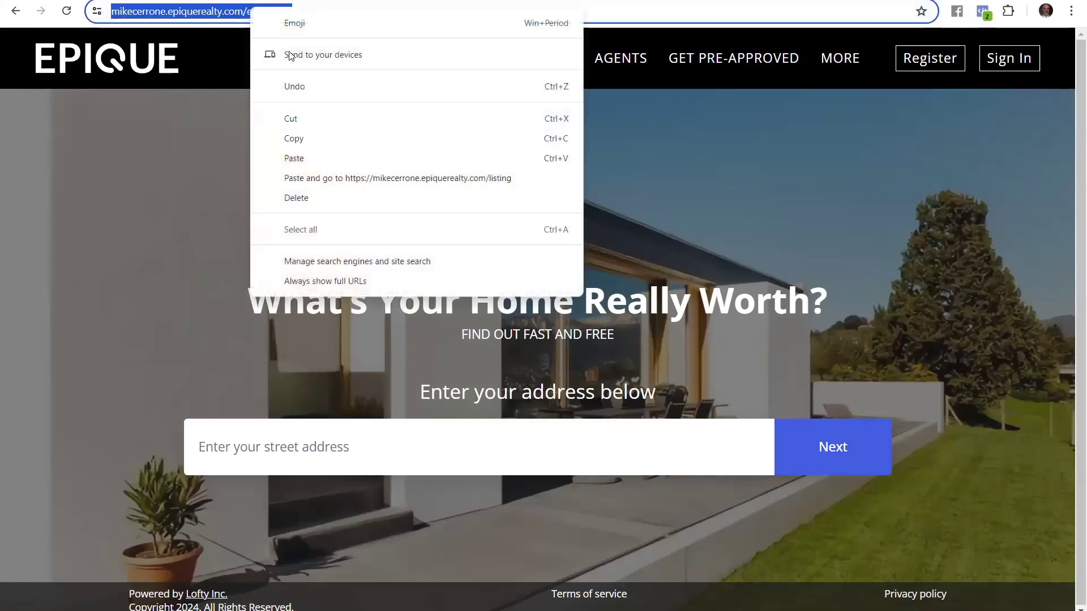
left_click(315, 138)
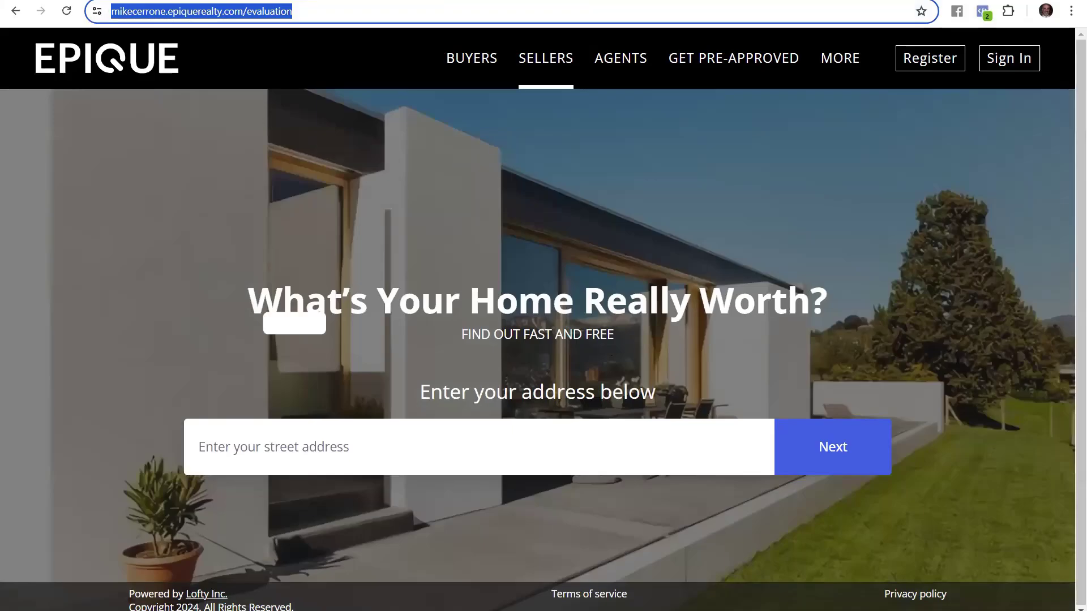
Back in the profile settings, paste the /evaluation URL into the "Click here for a free instant estimate" link and dismiss the link settings without inserting
left_click(226, 0)
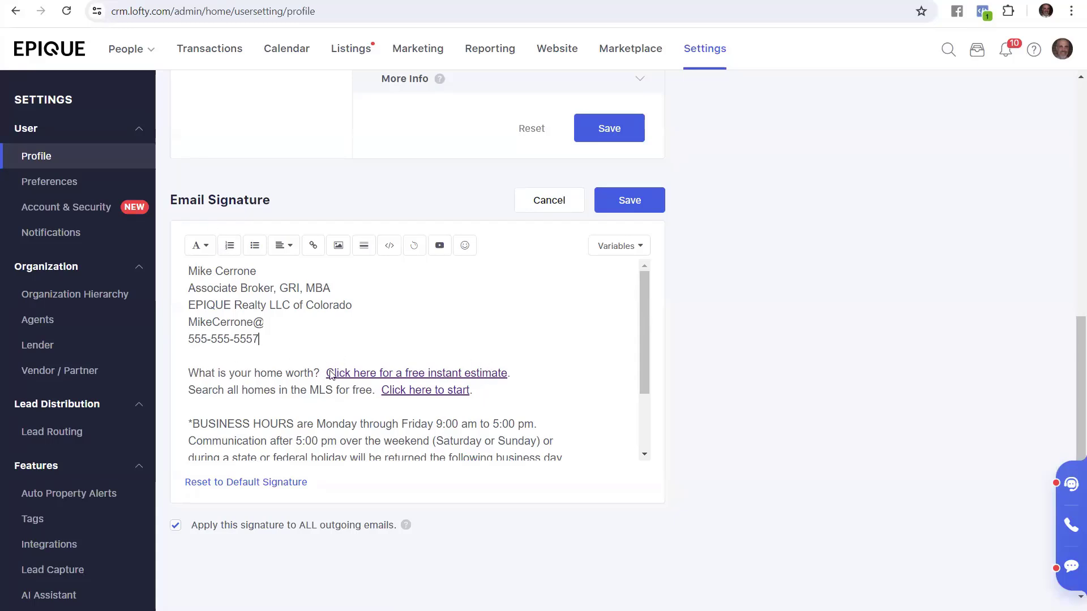
left_click_drag(326, 374, 507, 379)
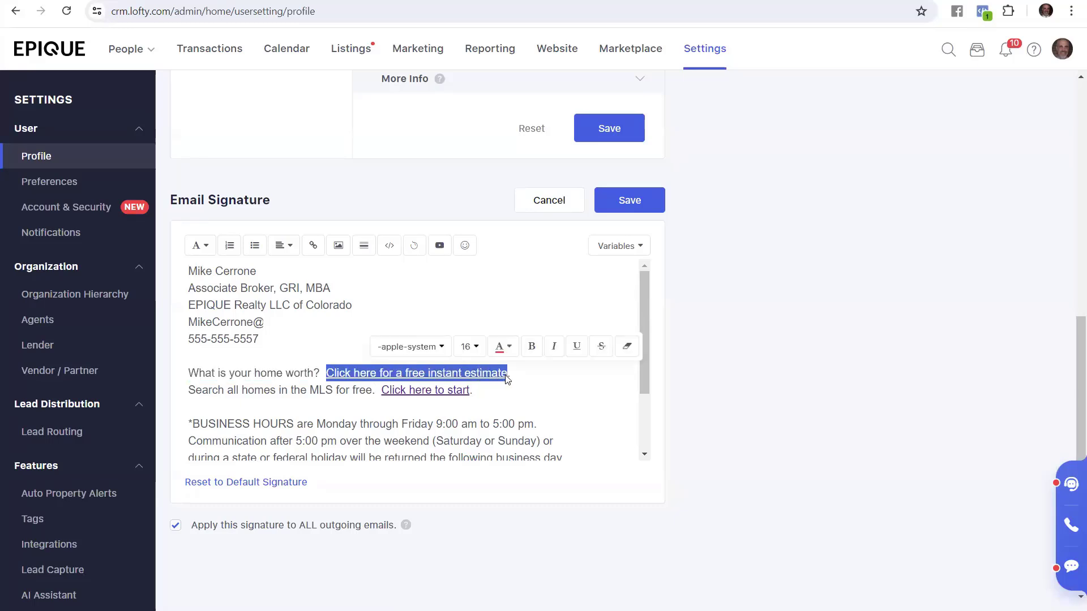
left_click(314, 244)
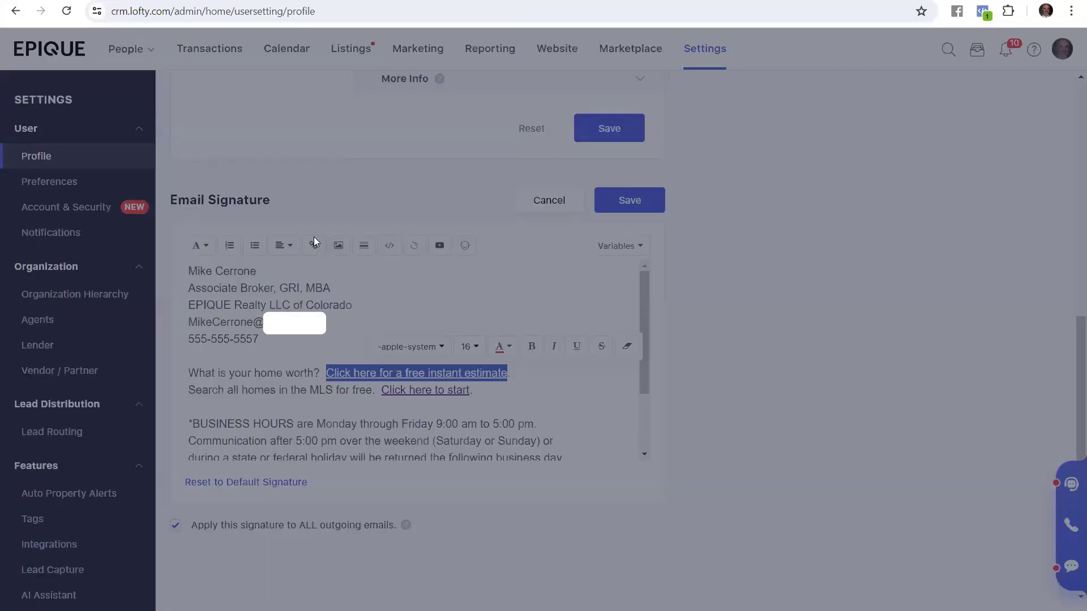
left_click_drag(572, 310, 374, 326)
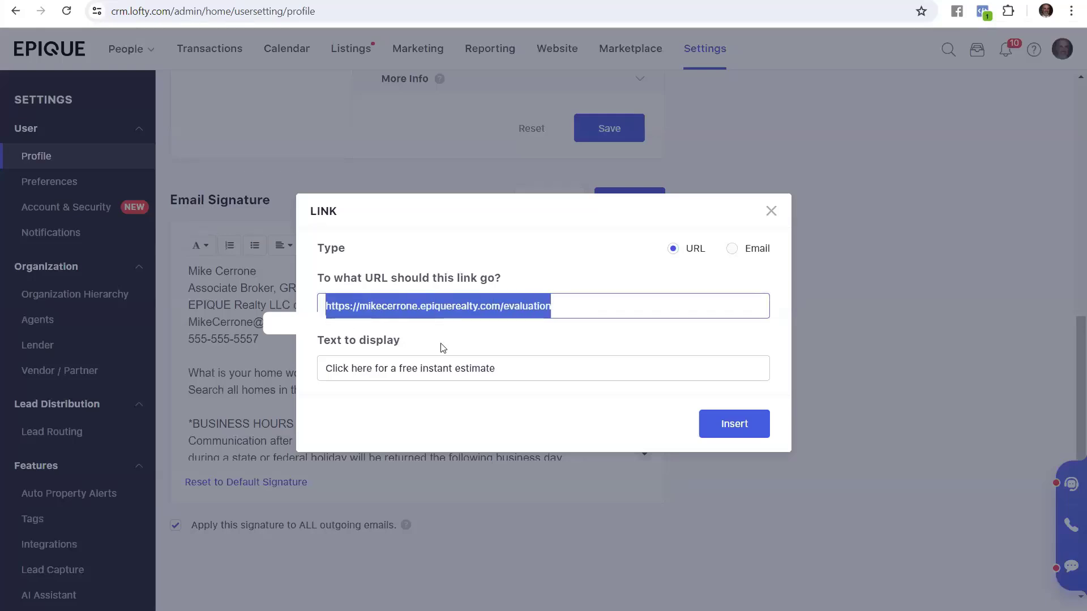
right_click(403, 307)
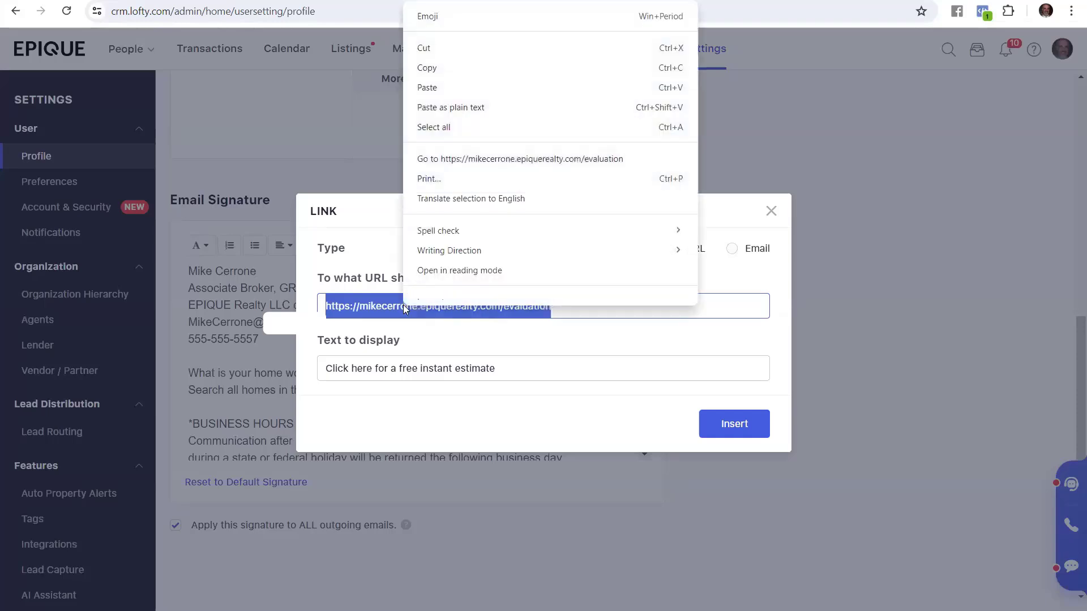
left_click(486, 117)
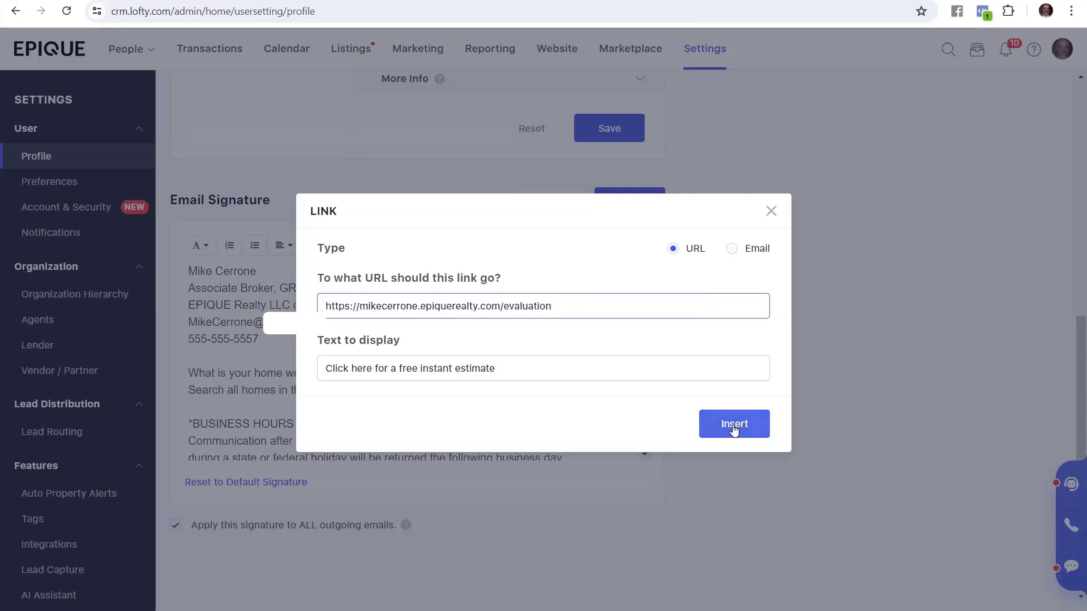
left_click(770, 210)
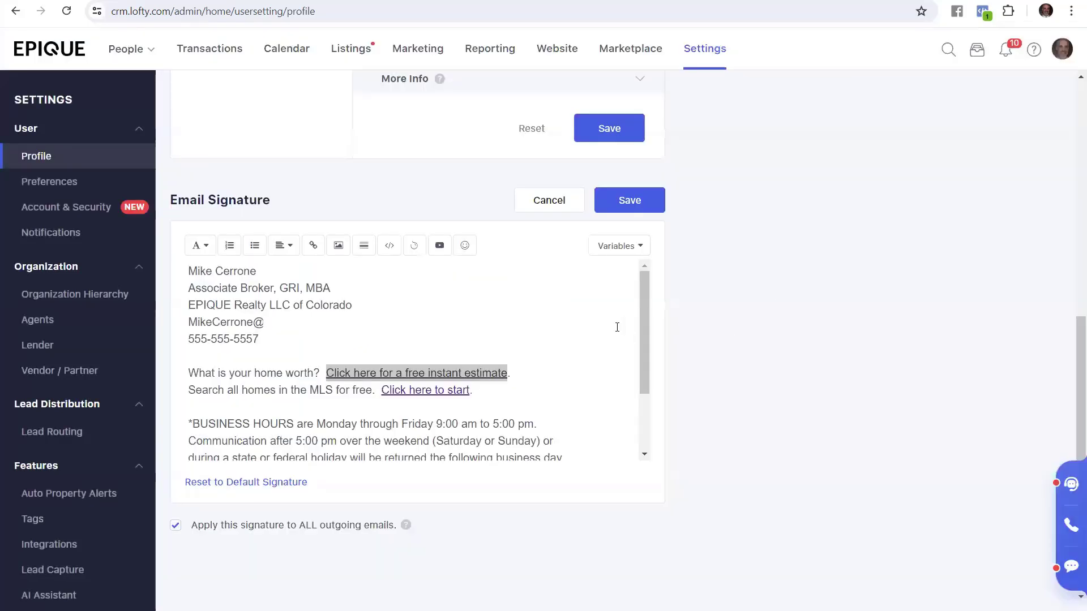
left_click(579, 342)
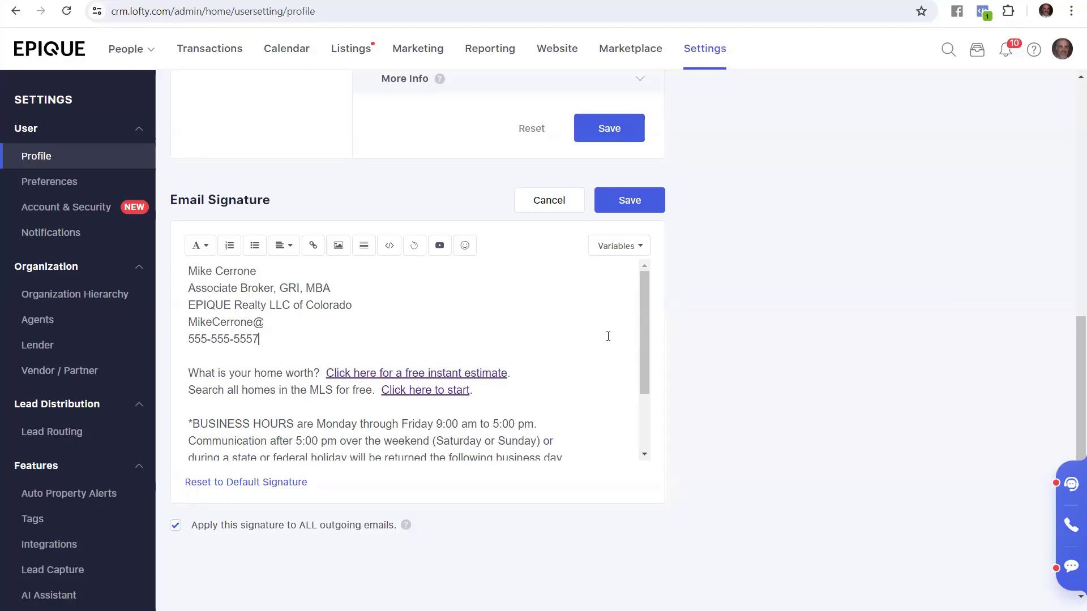
Save the email signature, then switch "Apply this signature to ALL outgoing emails" off and back on
left_click(629, 202)
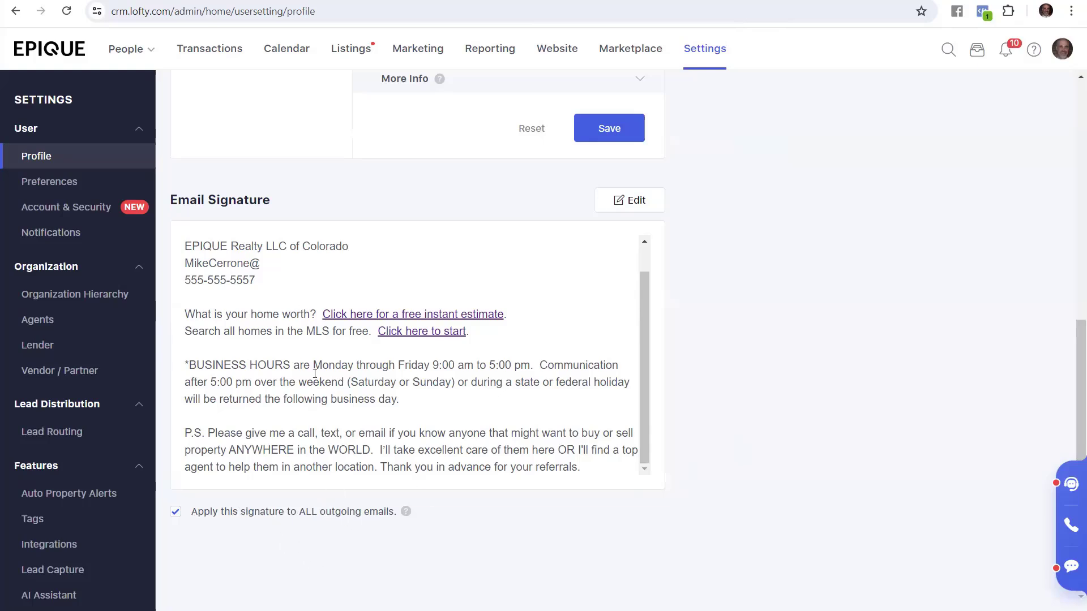
left_click(175, 513)
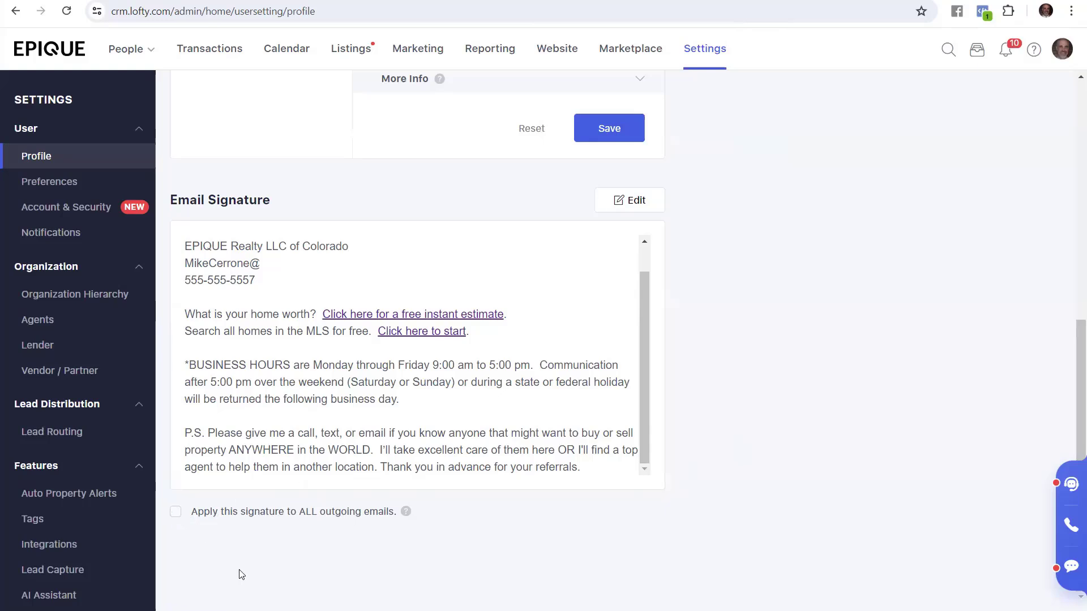
left_click(176, 513)
mouse_move(407, 513)
mouse_move(129, 41)
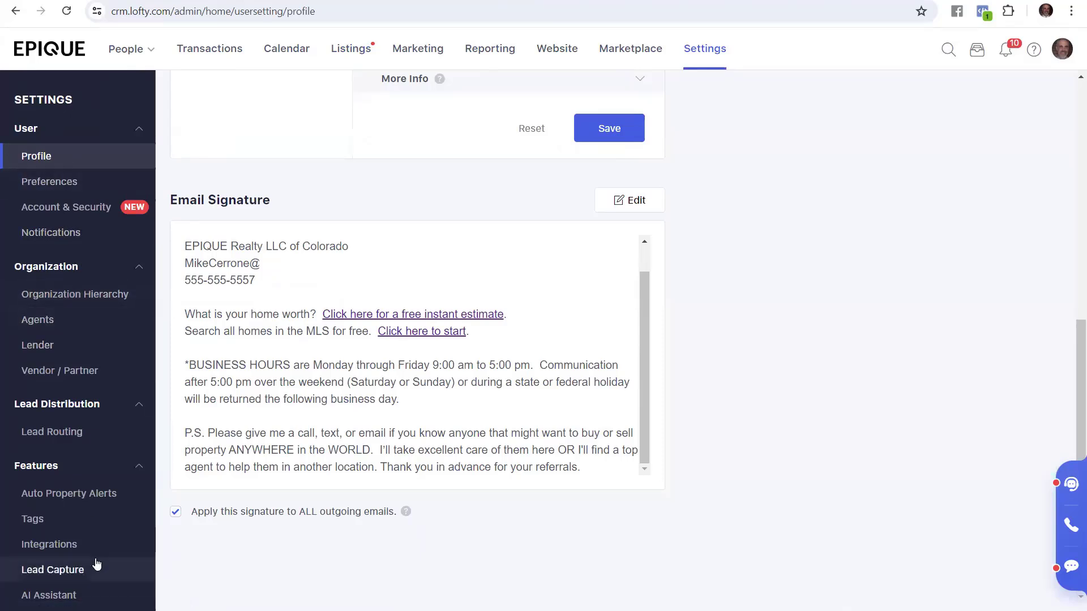
Open the Auto Property Alerts settings and look over the Property Alert, Market Snapshot and Market Report options
scroll(65, 244, "down", 4)
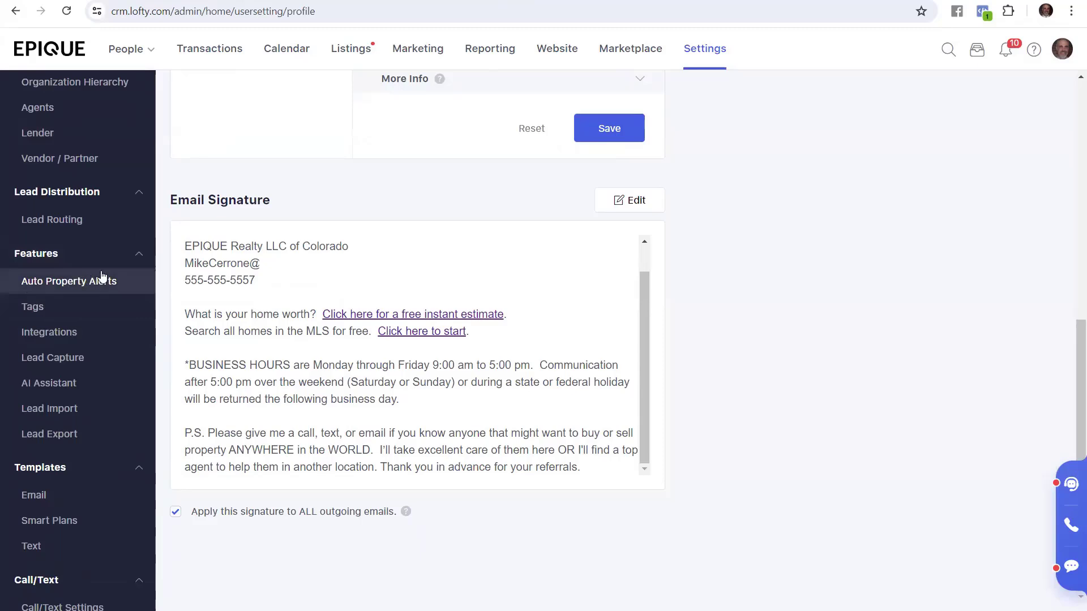
left_click(75, 287)
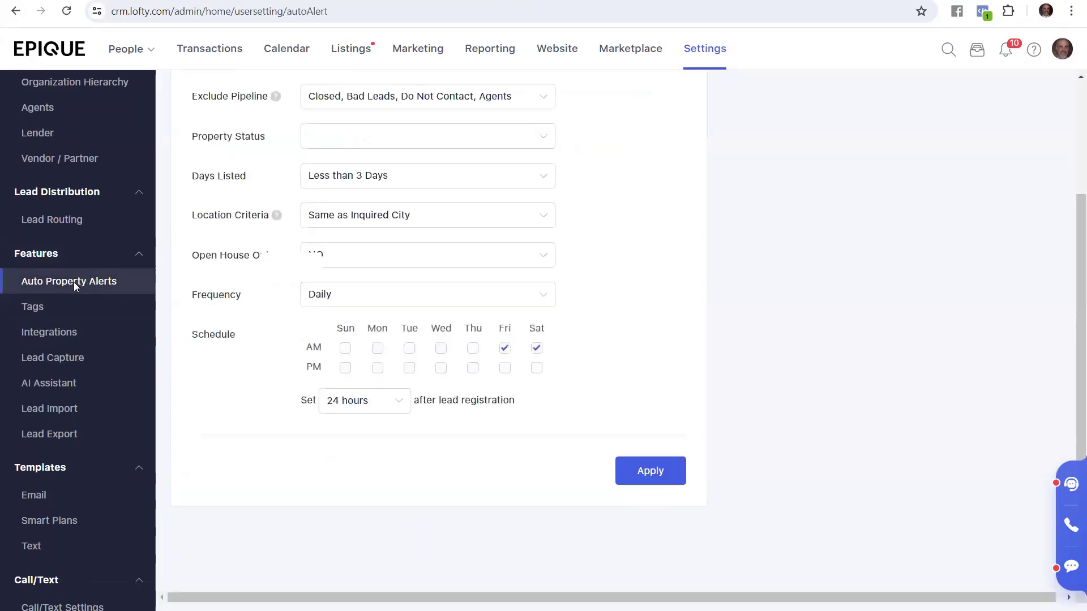
scroll(752, 335, "up", 2)
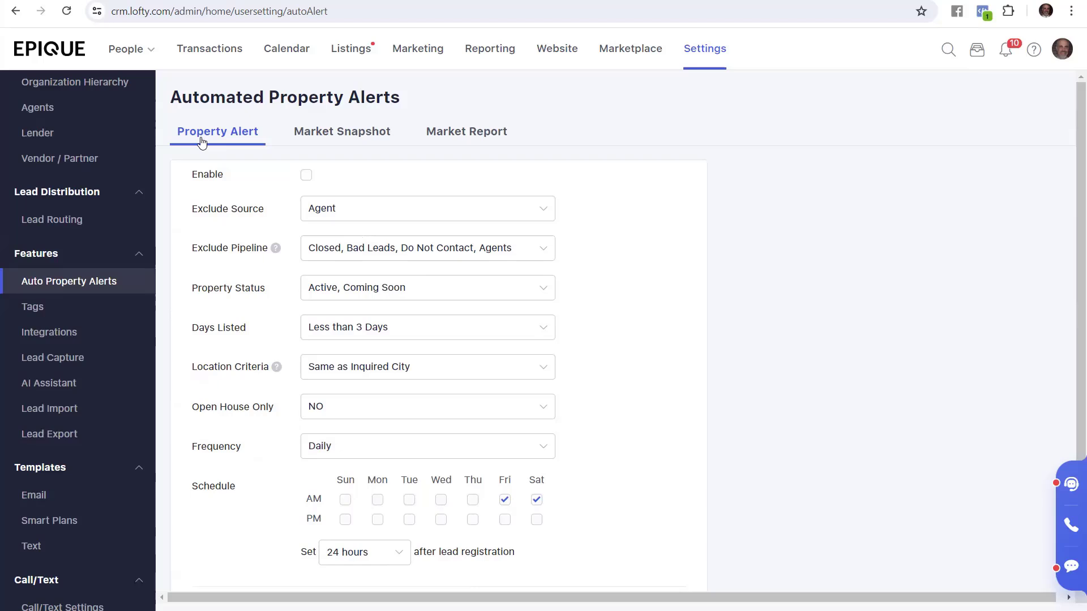
left_click(344, 134)
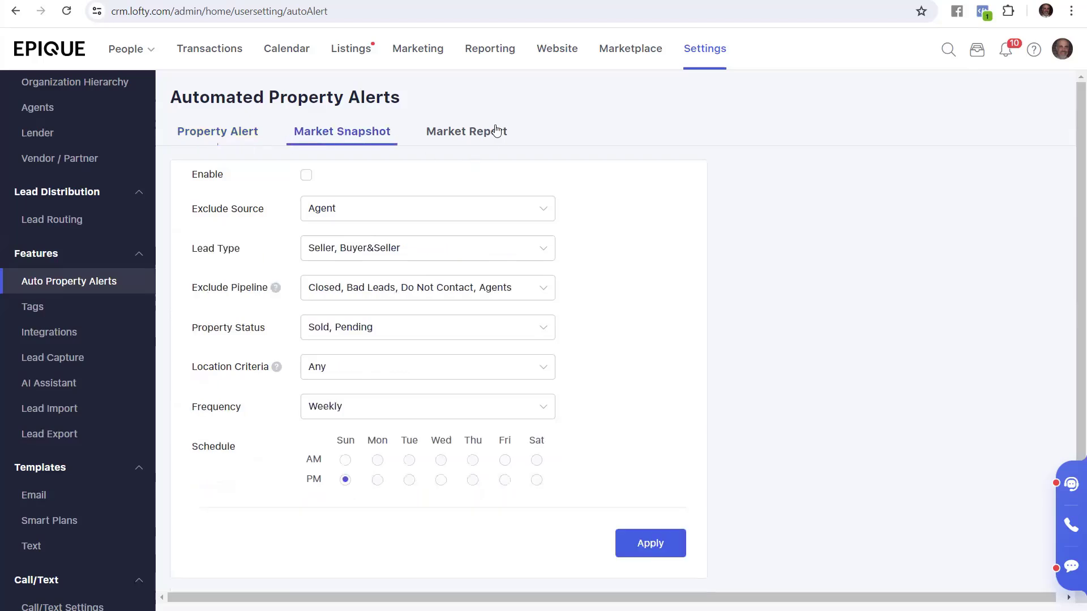
left_click(470, 145)
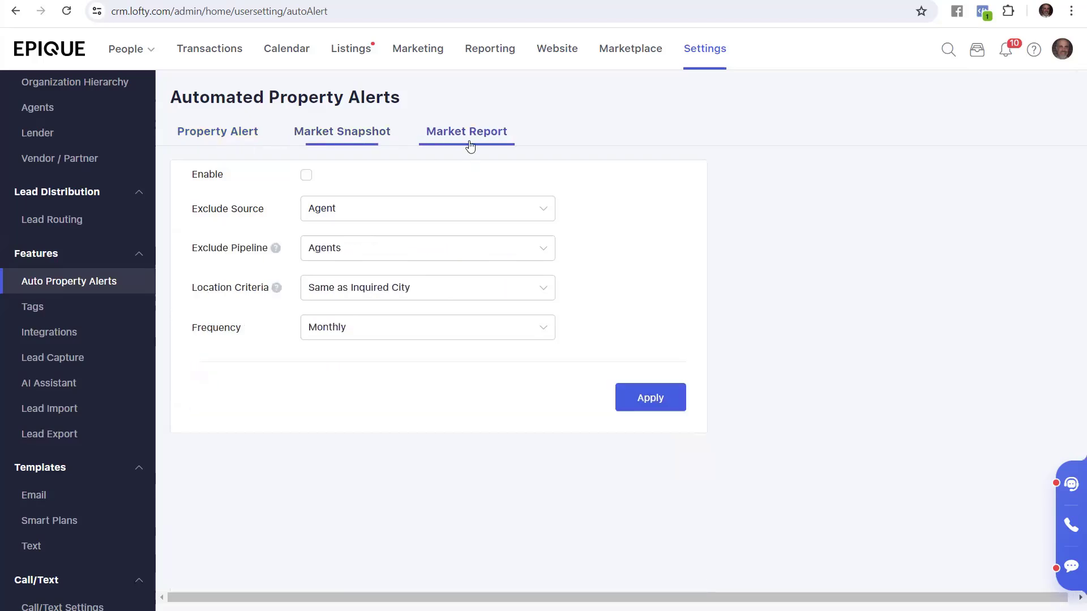
left_click(251, 140)
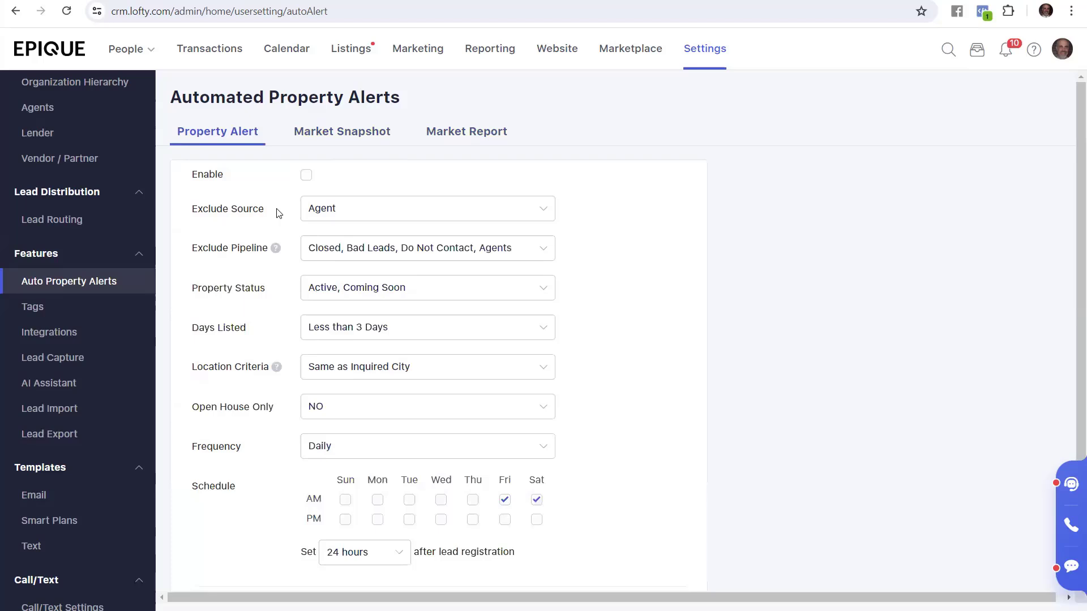
Enable the Property Alert and Market Snapshot, check the Market Report, and switch the Property Alert off again
left_click(309, 175)
left_click(329, 141)
left_click(309, 176)
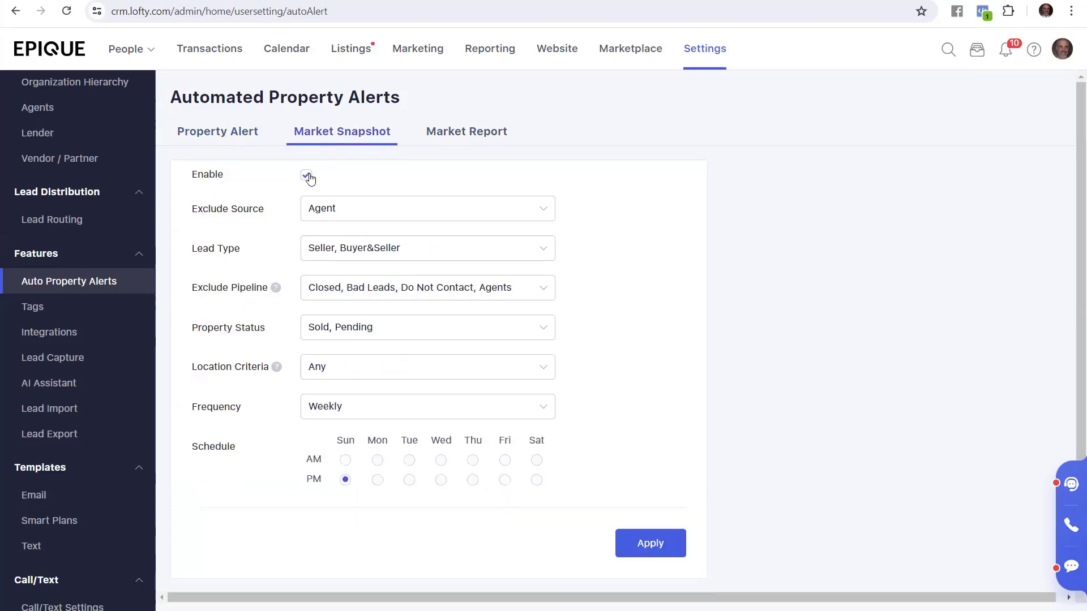
left_click(436, 129)
left_click(217, 131)
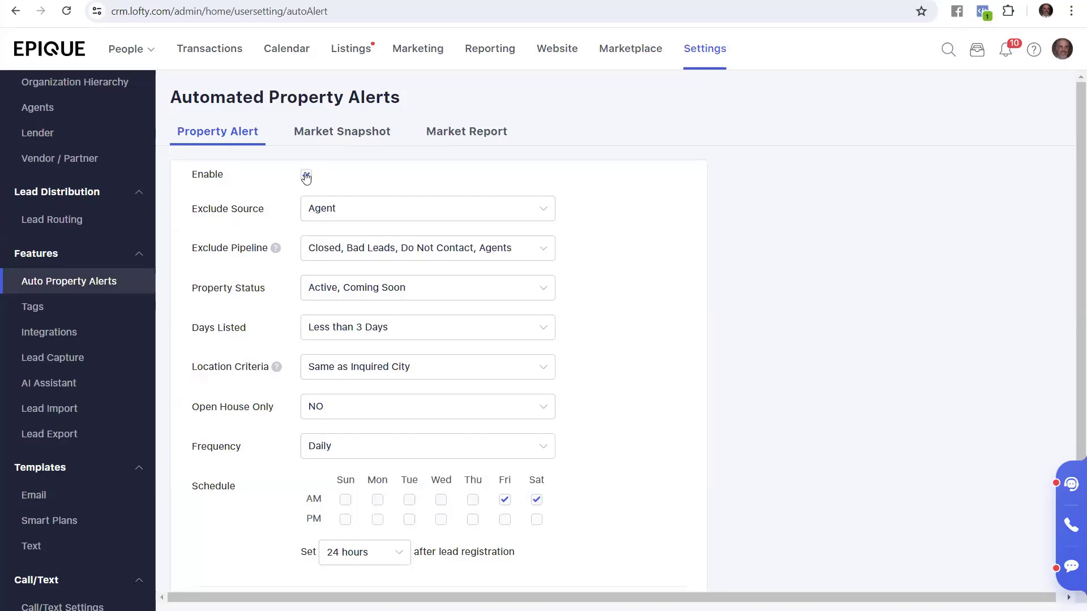
left_click(306, 176)
Search the Property Alert's excluded sources for "agent" and switch the Agent source off and back on
left_click(347, 210)
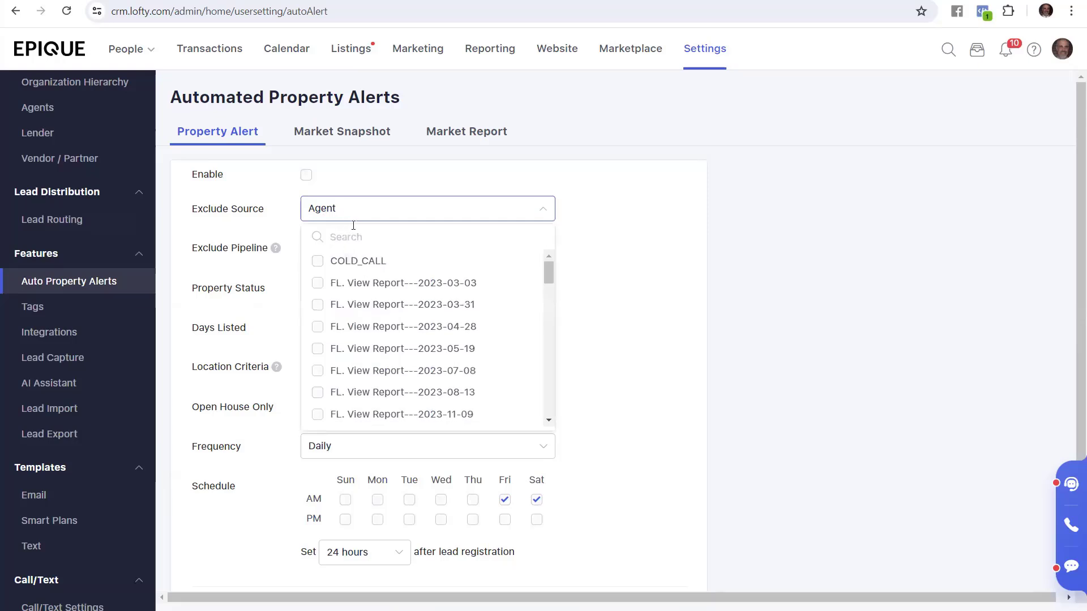
type("agent")
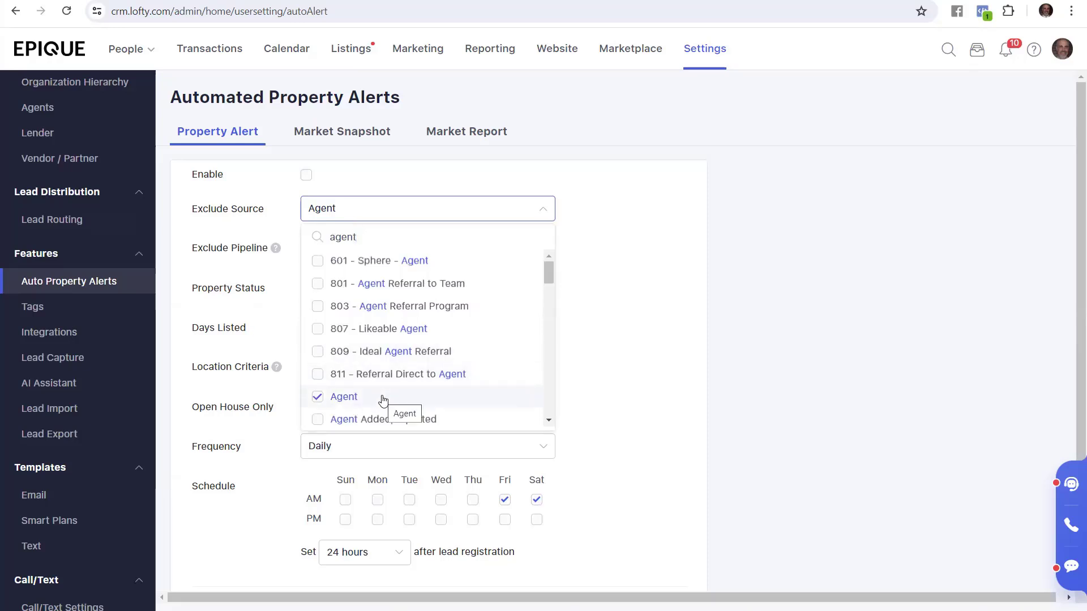
left_click(317, 398)
left_click(317, 398)
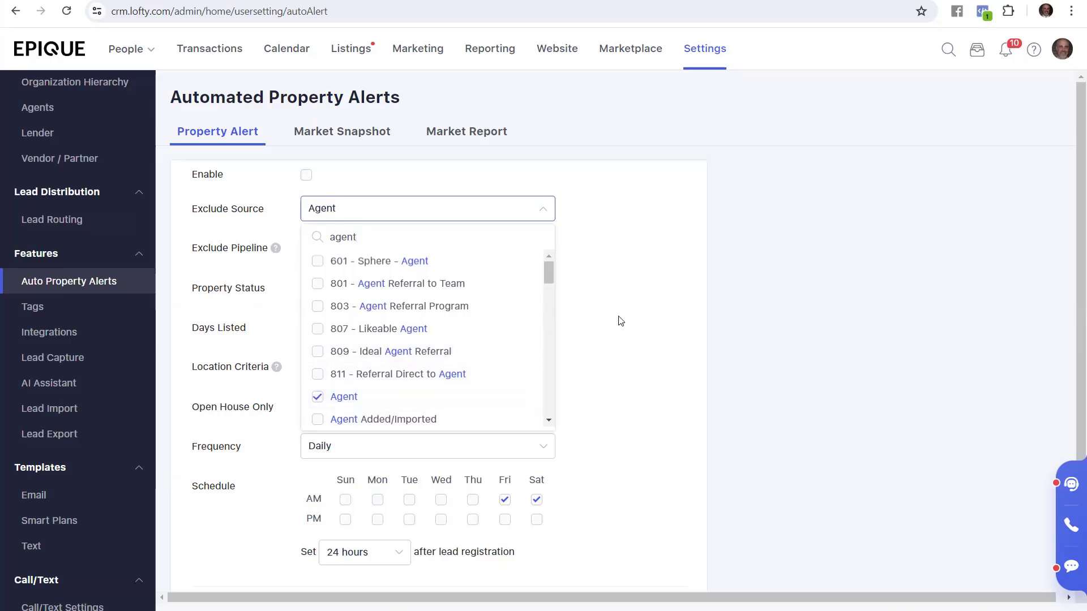
Search the Market Snapshot's excluded sources for "agent" and switch the Agent source off and back on
left_click(342, 131)
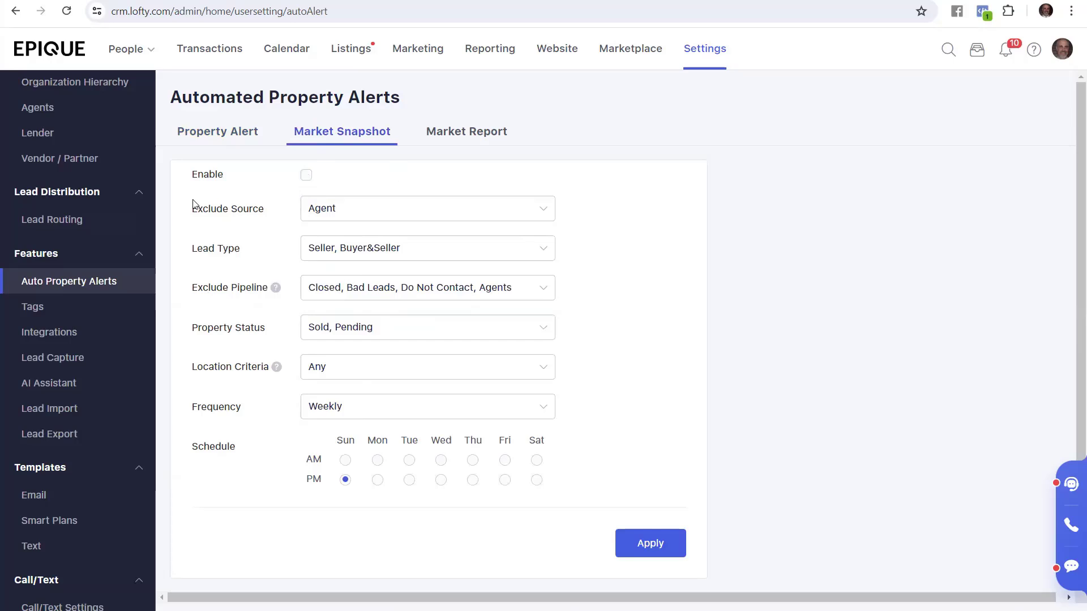
left_click(406, 211)
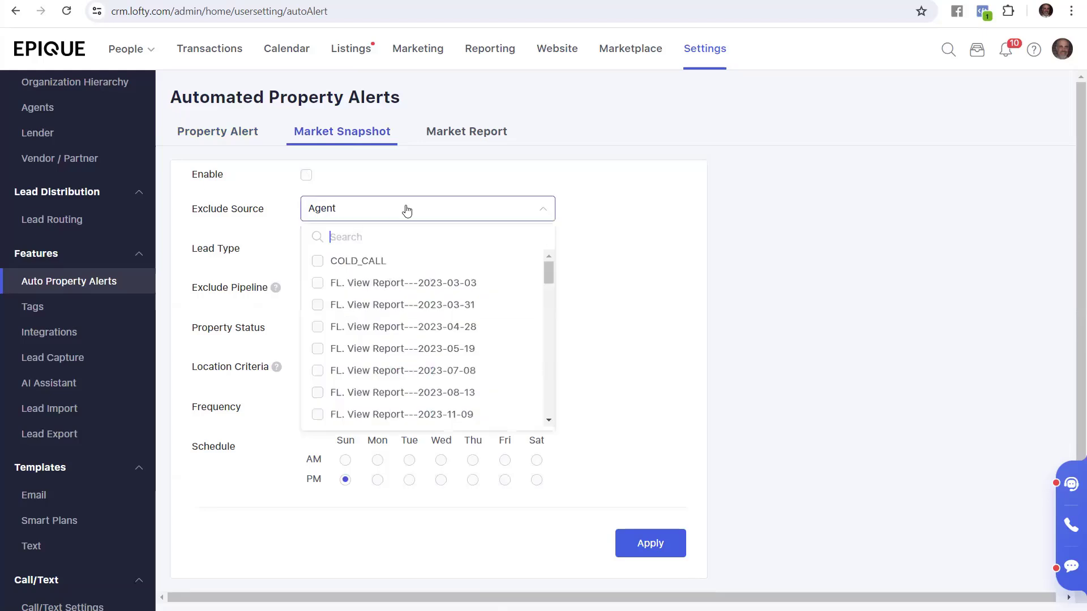
type("agent")
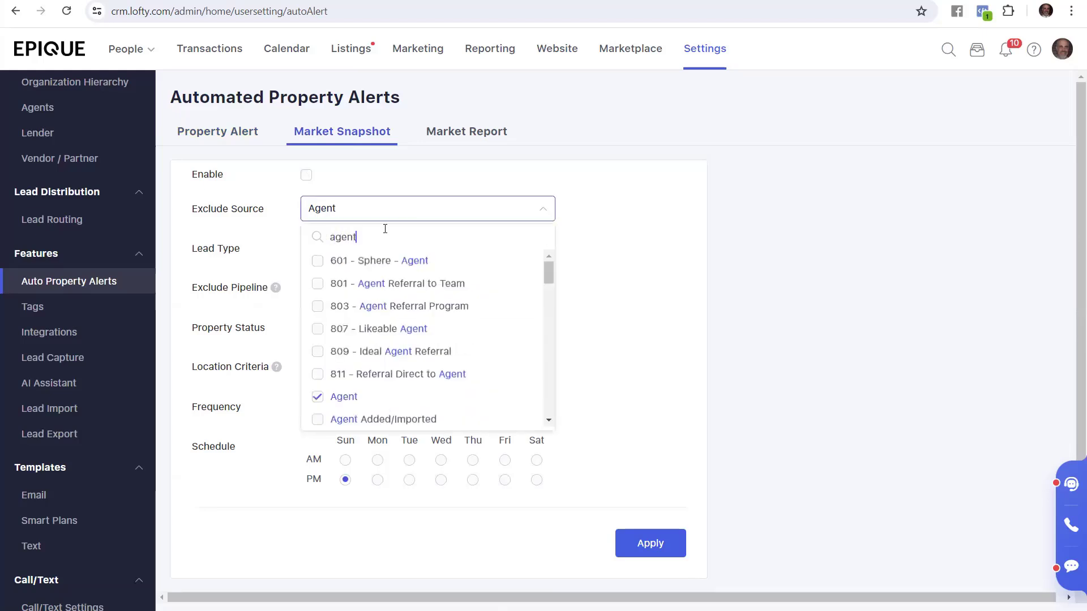
left_click(317, 400)
left_click(343, 395)
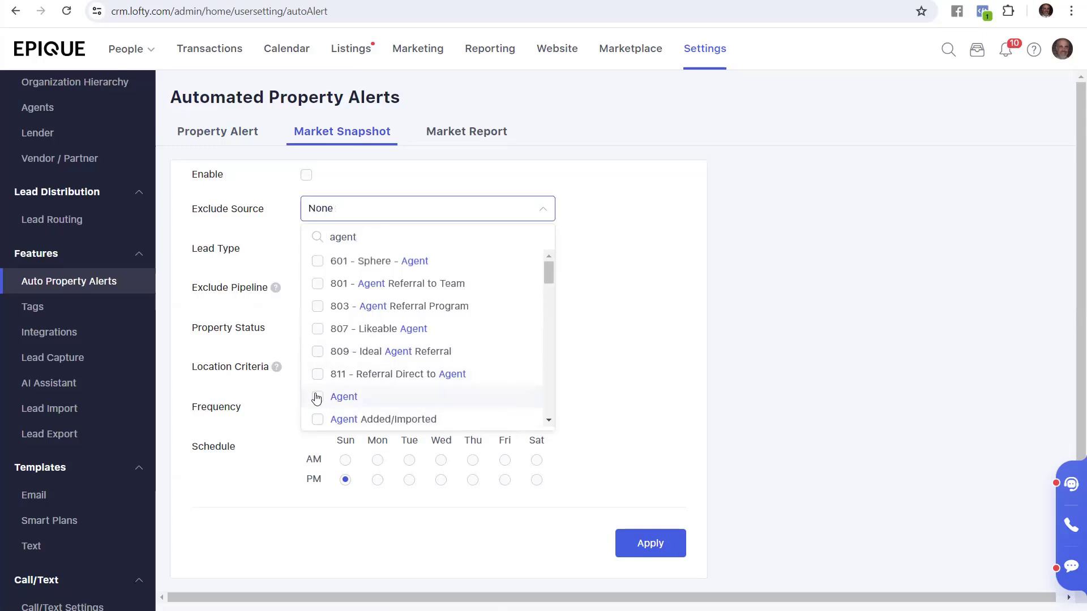
left_click(624, 331)
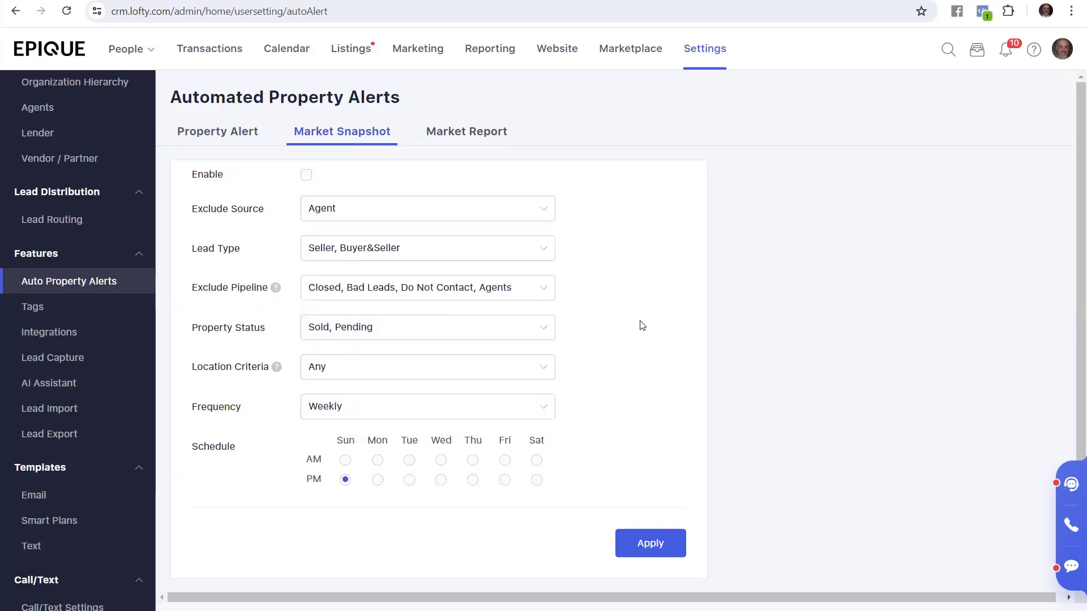
Disable the Market Report, then search its excluded sources for "agent" and switch the Agent source off and back on
left_click(474, 134)
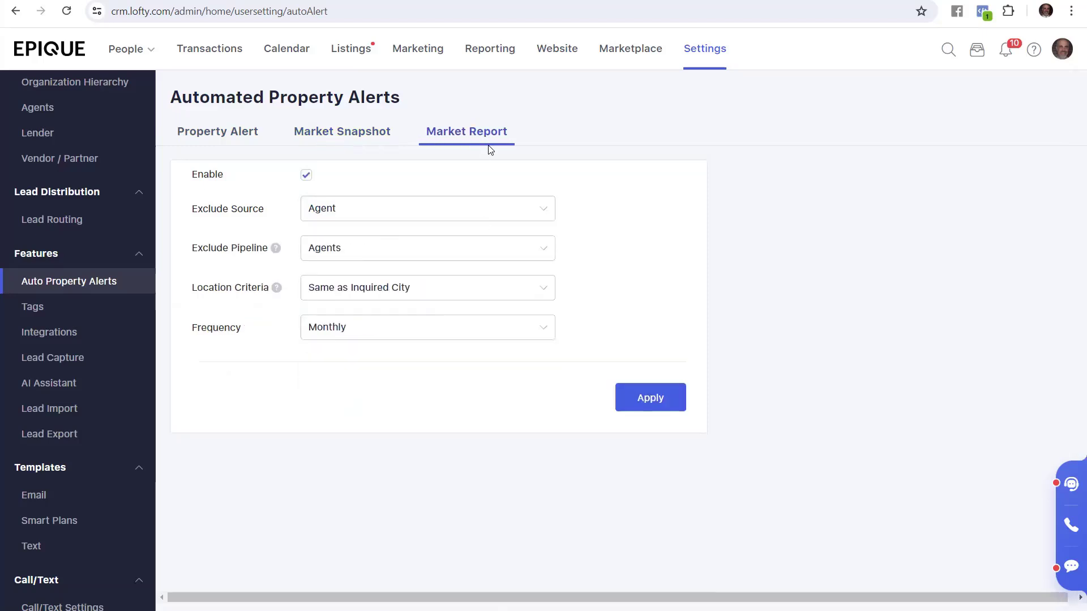
left_click(306, 177)
left_click(352, 217)
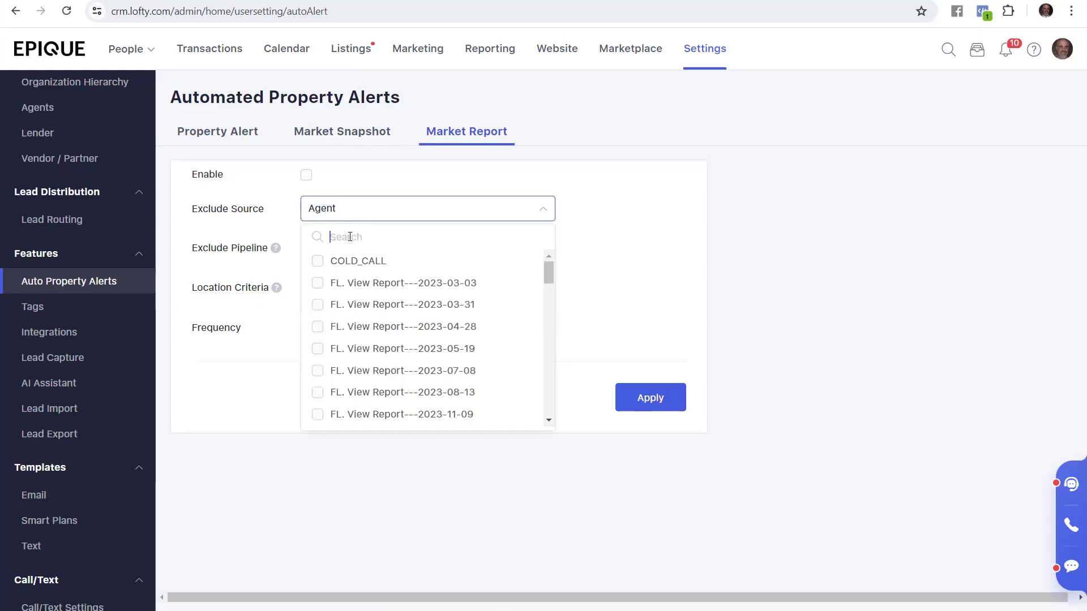
type("agent")
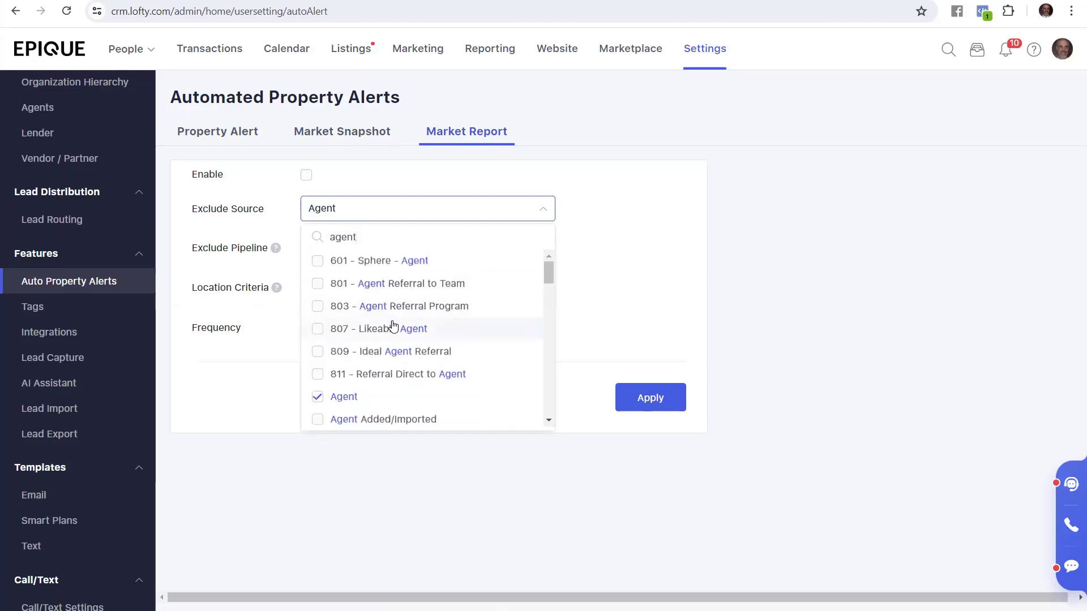
scroll(403, 341, "down", 1)
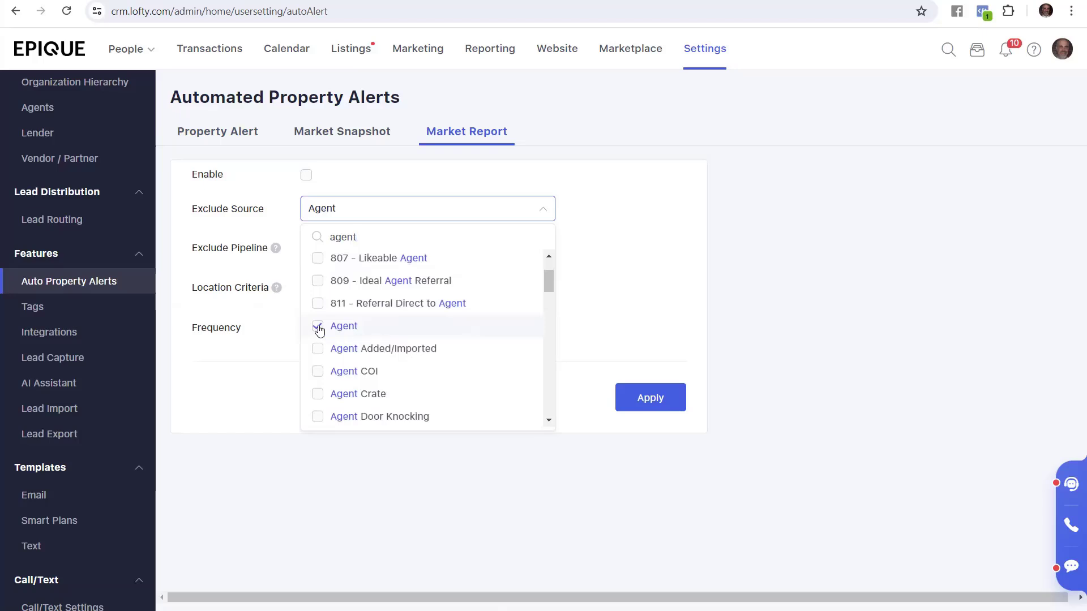
left_click(352, 325)
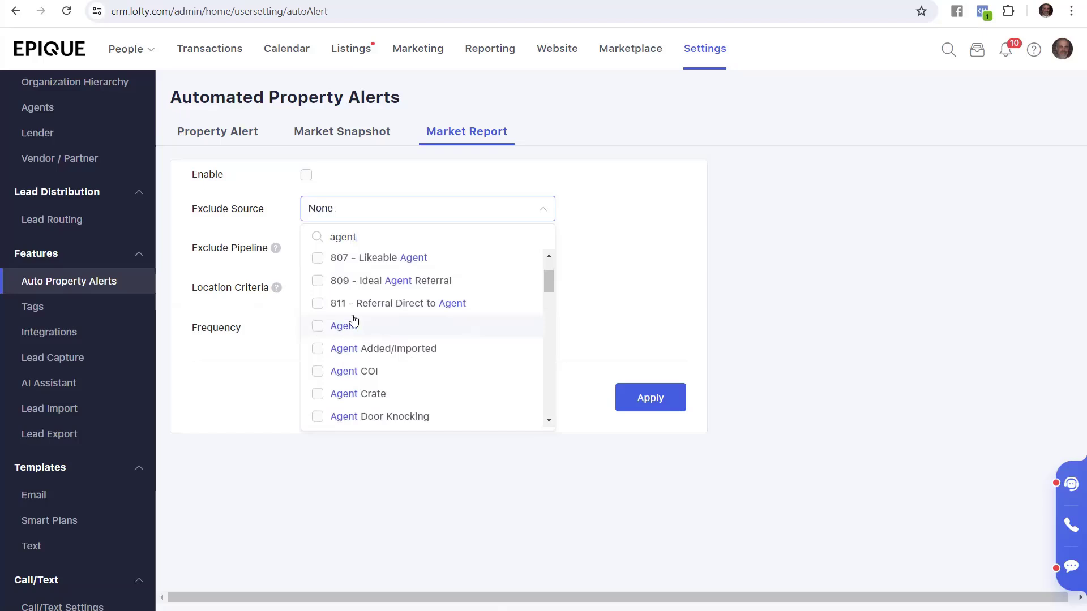
left_click(317, 330)
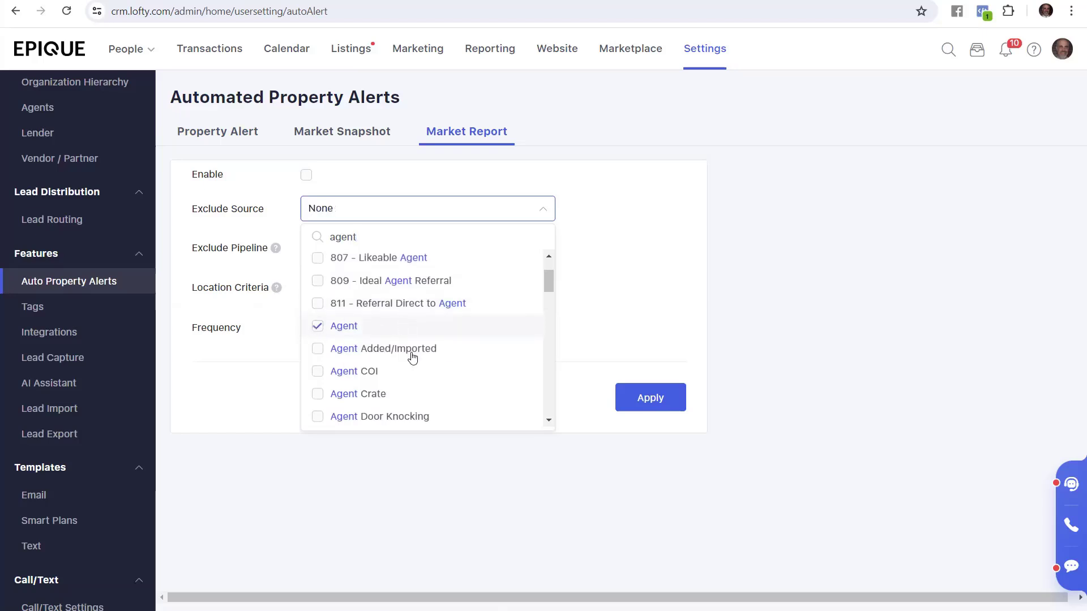
left_click(618, 264)
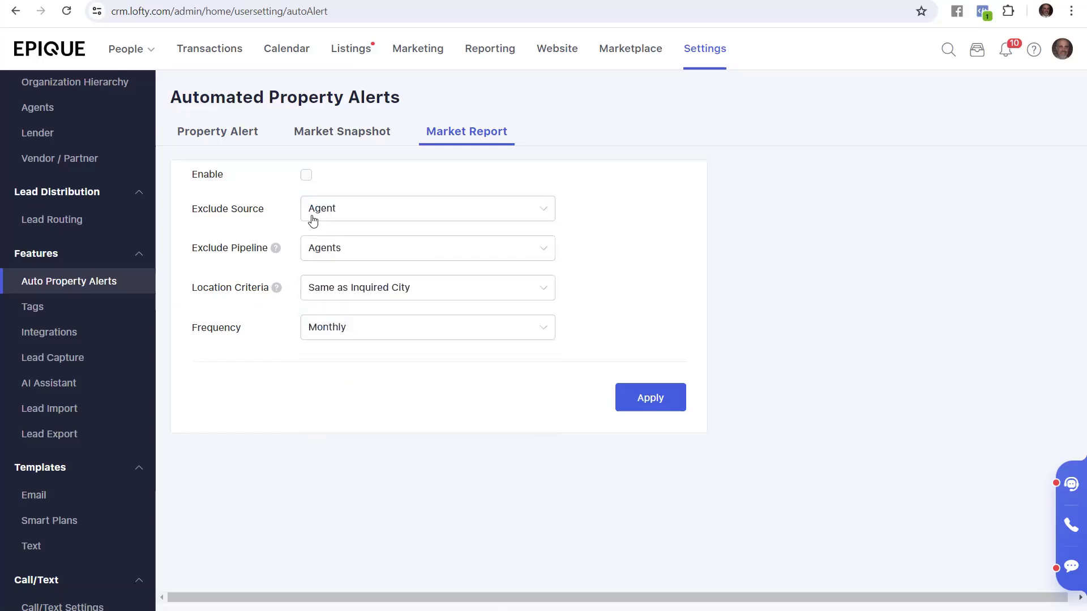
Apply the disabled Property Alert, Market Snapshot and Market Report settings, each with the Agent source excluded
left_click(233, 134)
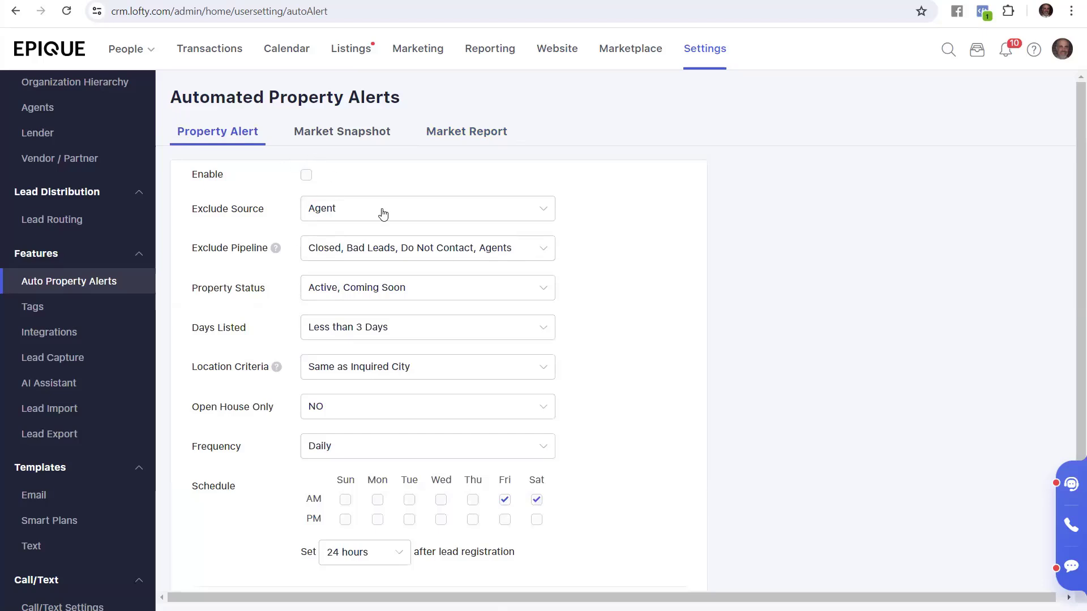
scroll(578, 330, "down", 3)
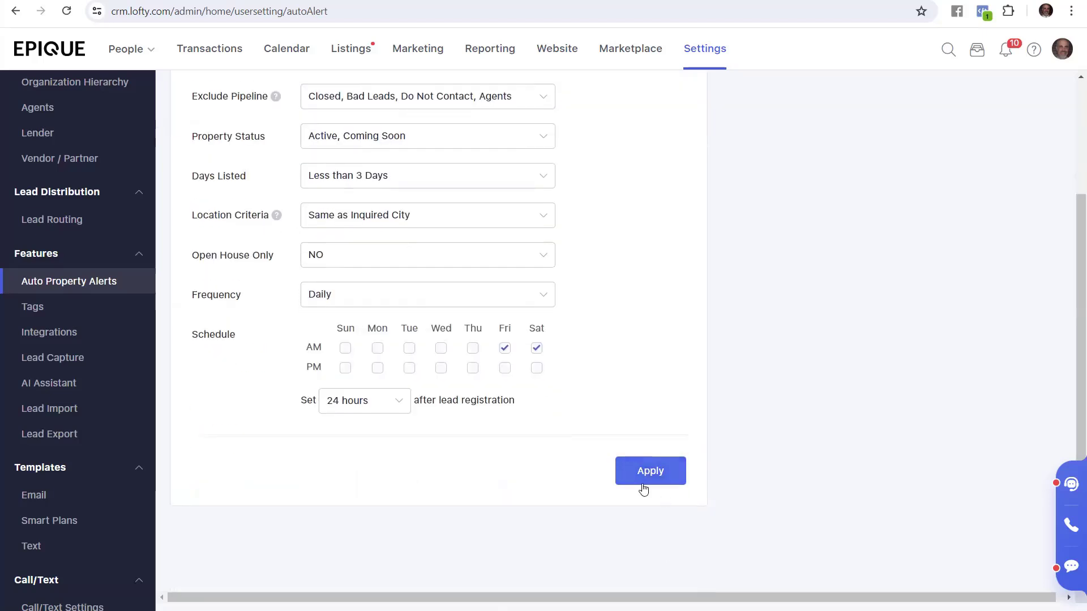
left_click(649, 480)
scroll(649, 238, "up", 3)
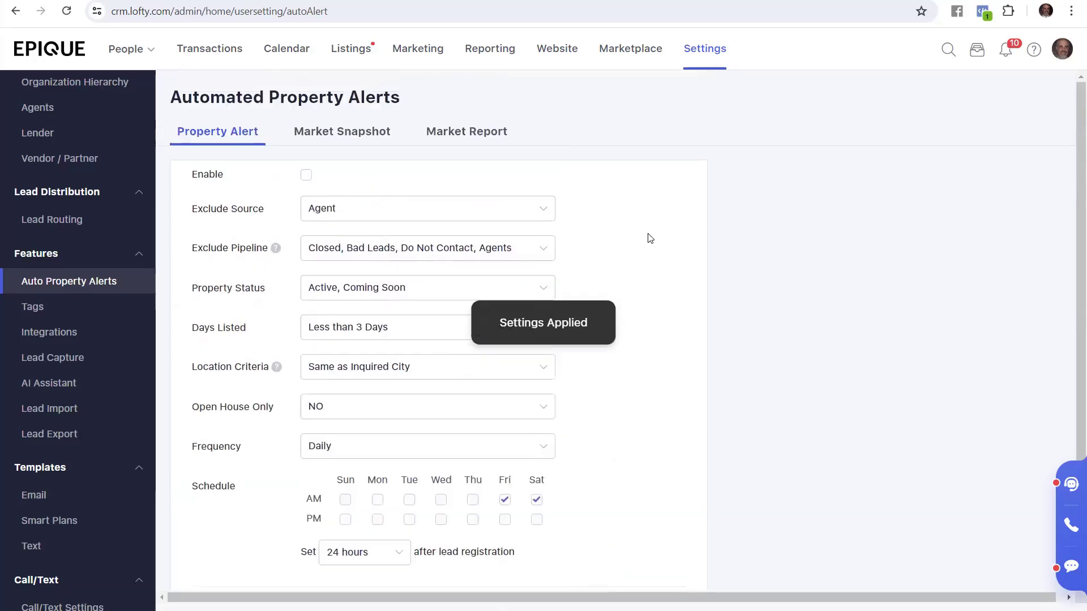
left_click(346, 133)
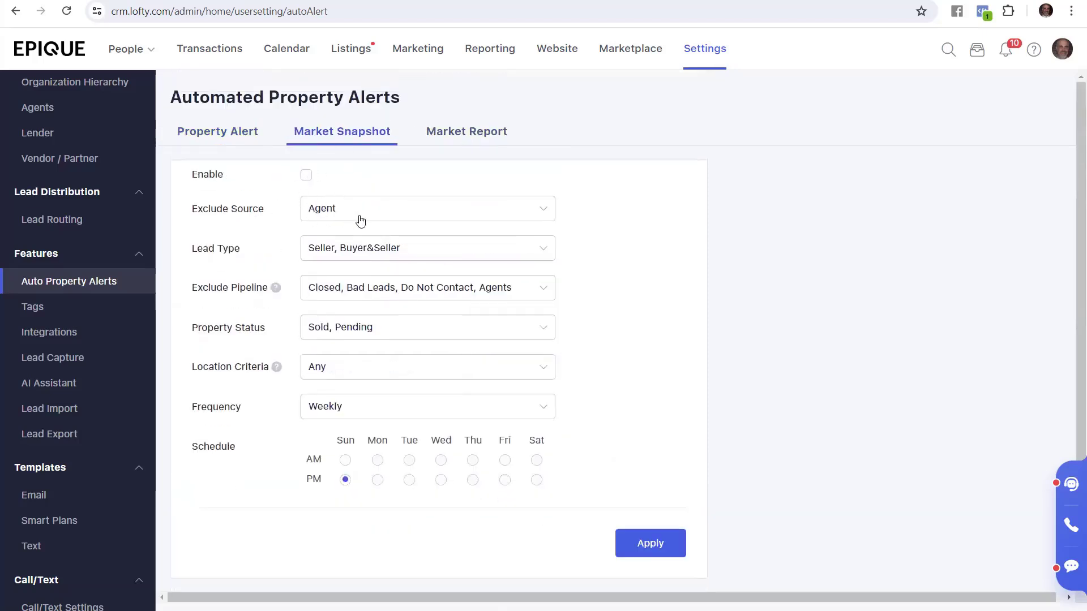
left_click(674, 545)
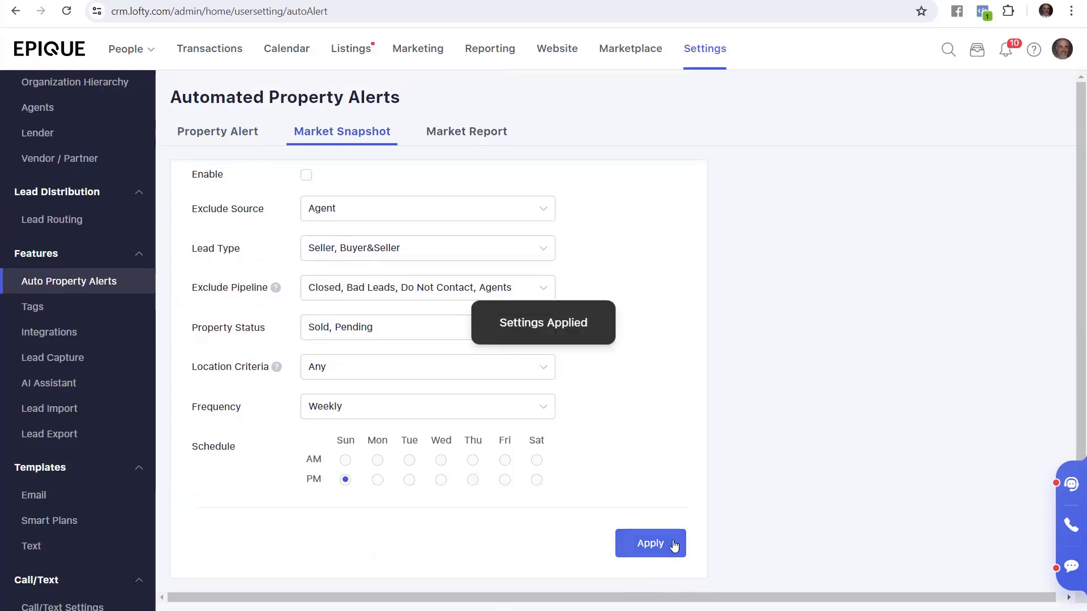
left_click(477, 137)
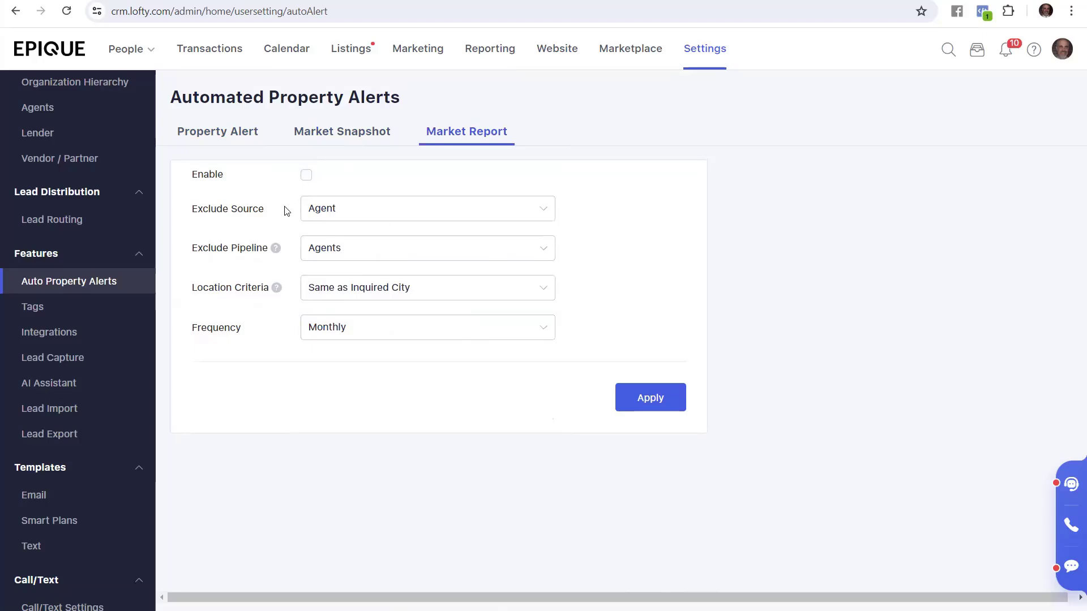
left_click(673, 403)
left_click(231, 128)
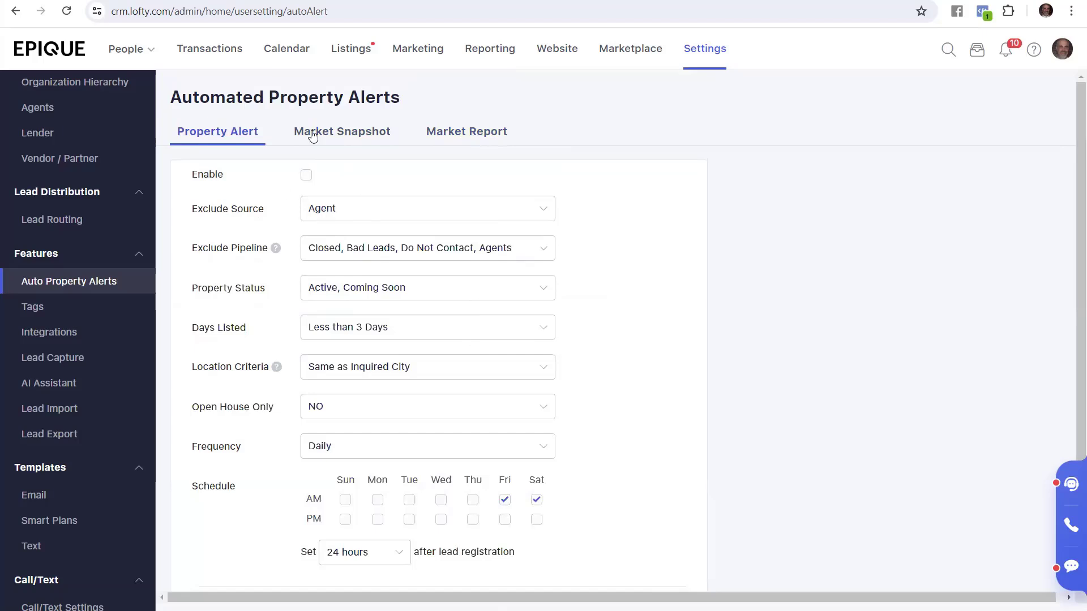
left_click(361, 127)
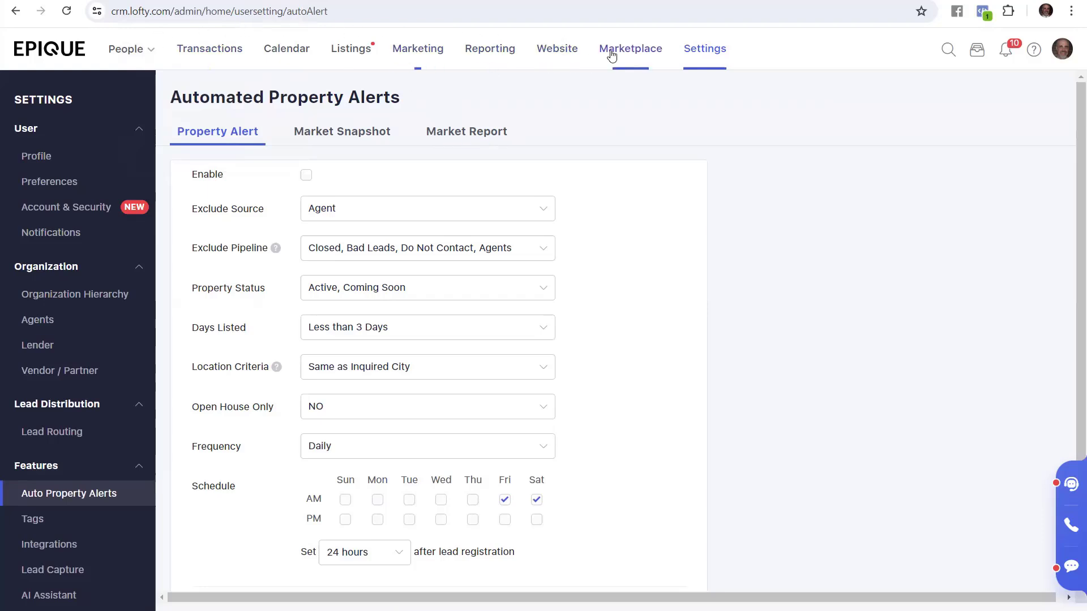
Open the website's MLS Integration settings and synchronize all MLSs from the Team Website to the Agent Subdomain
left_click(557, 49)
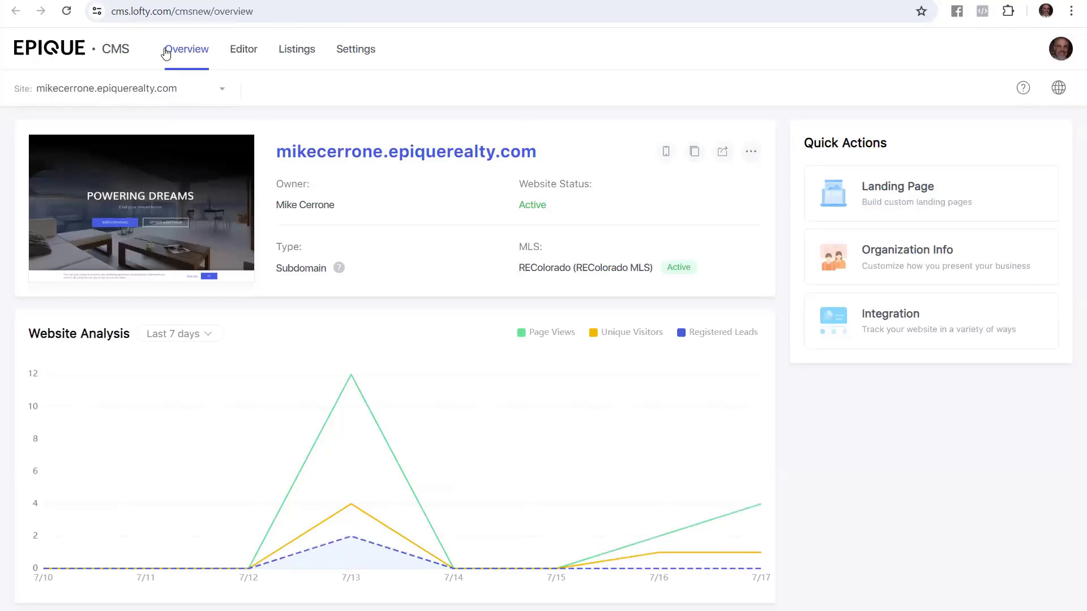
left_click(299, 53)
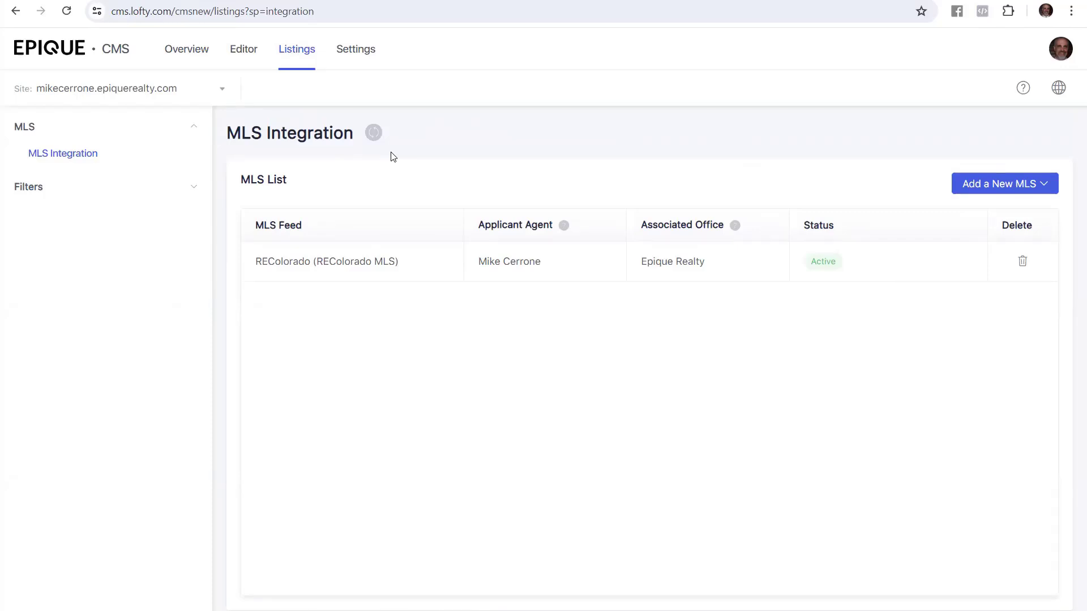
mouse_move(376, 142)
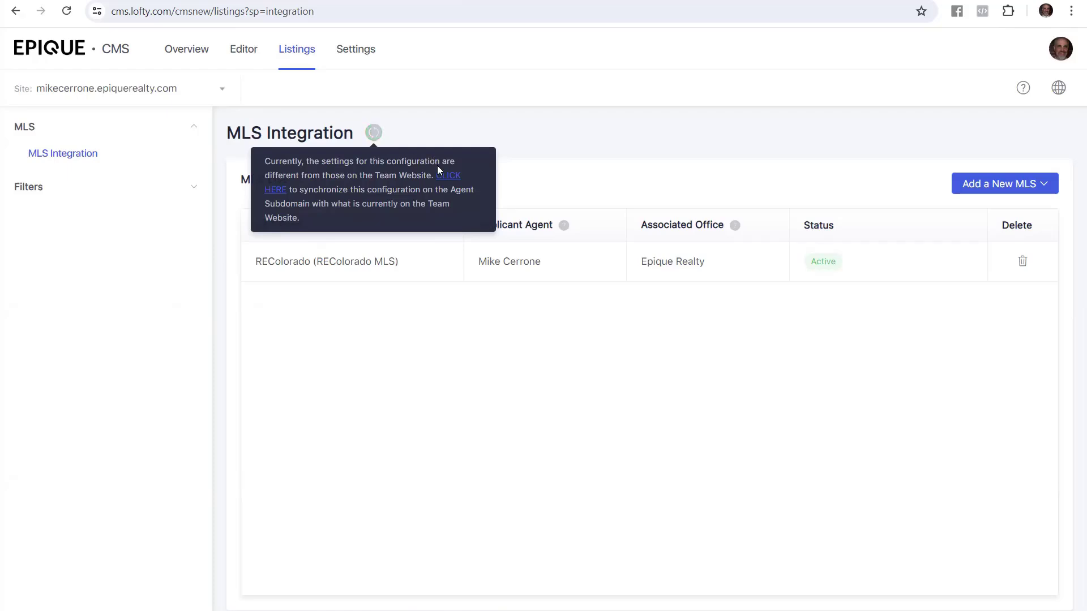
left_click(449, 177)
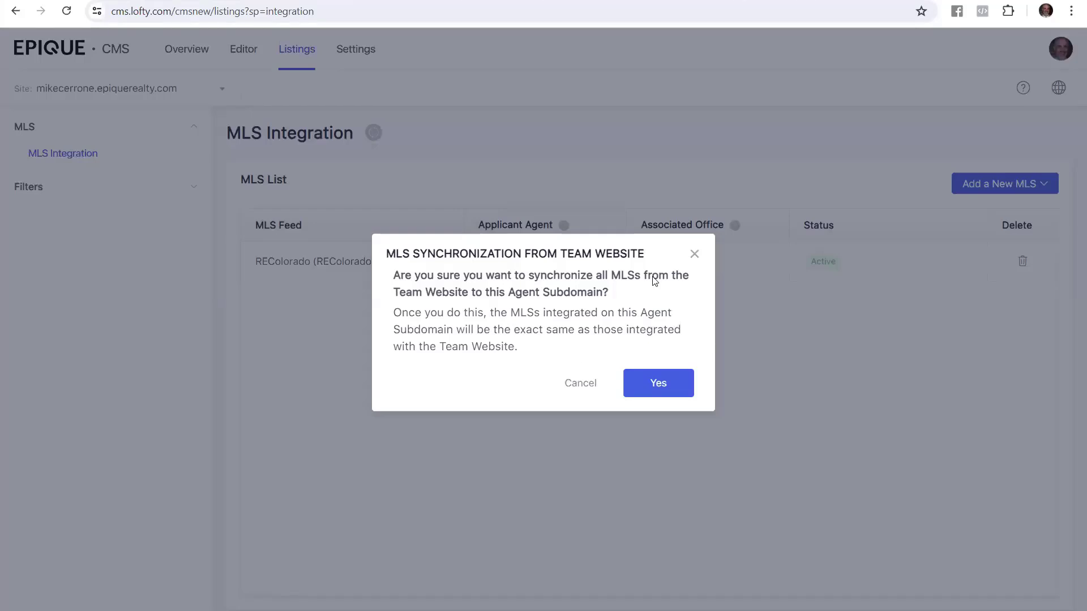
left_click(659, 384)
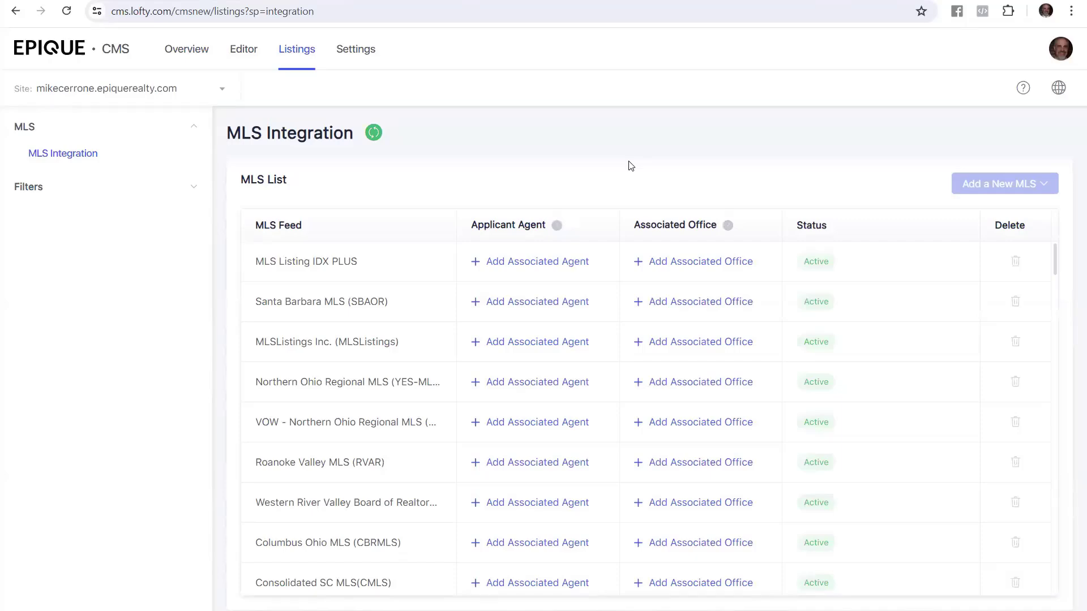
scroll(609, 274, "down", 15)
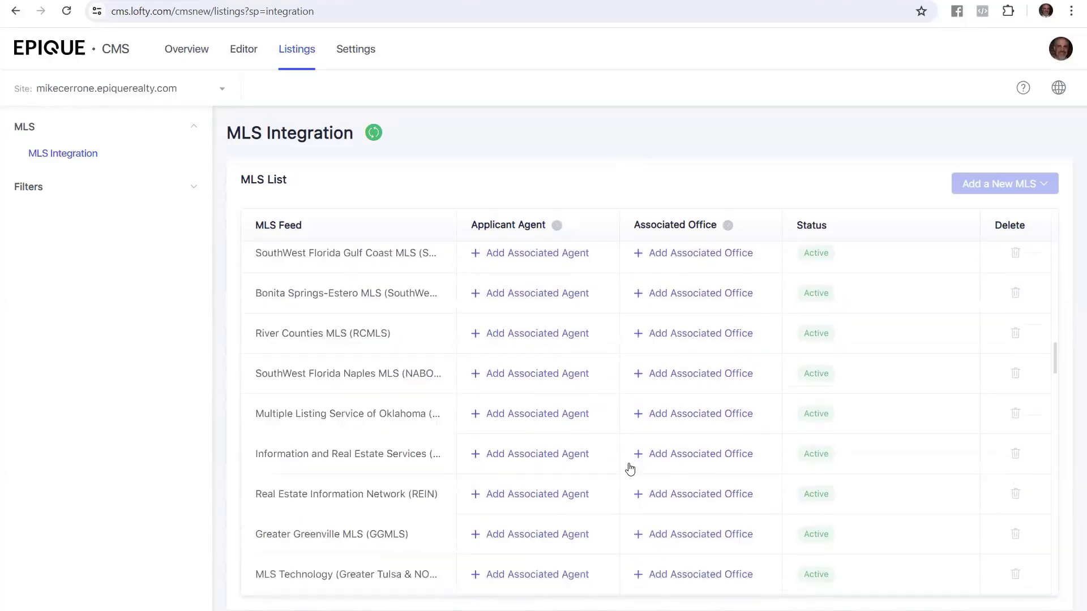
scroll(630, 469, "down", 5)
scroll(614, 437, "up", 20)
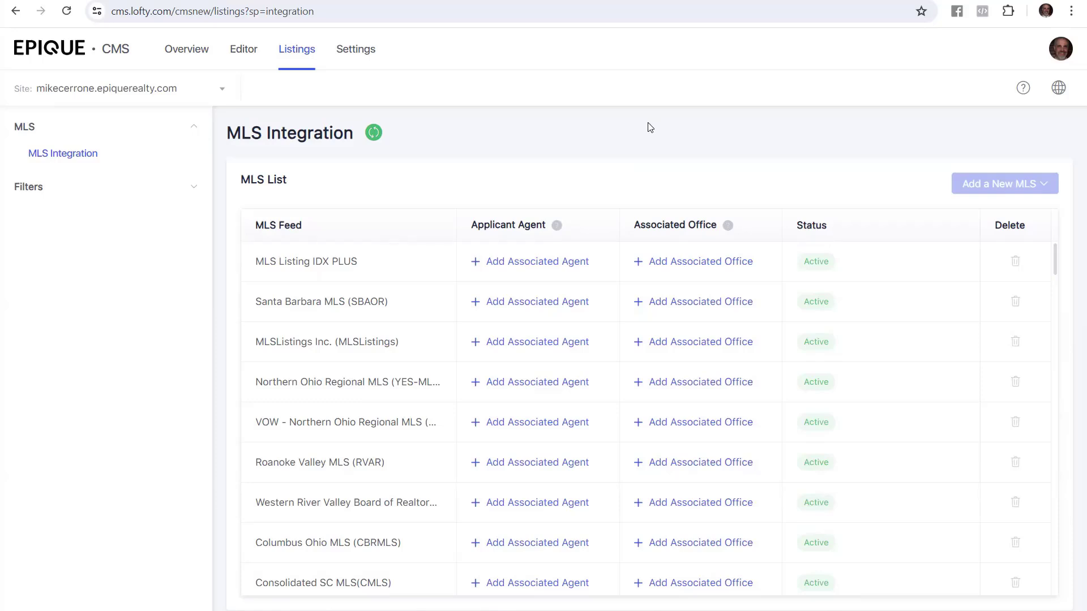
Stop synchronizing the MLSs from the Team Website so that the Agent Subdomain's MLS list can be customized
mouse_move(375, 135)
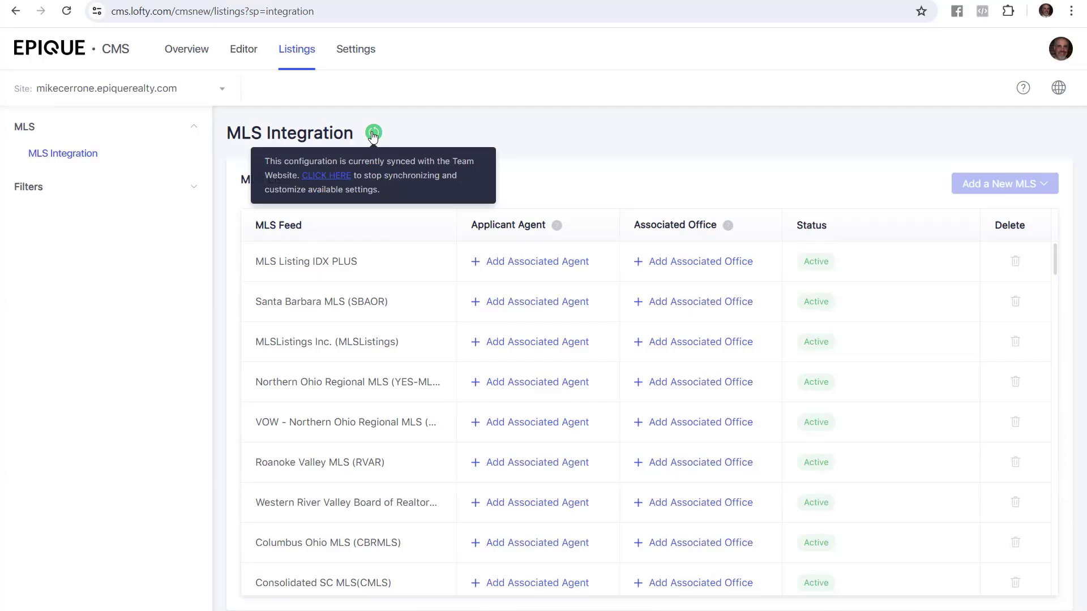
left_click(324, 179)
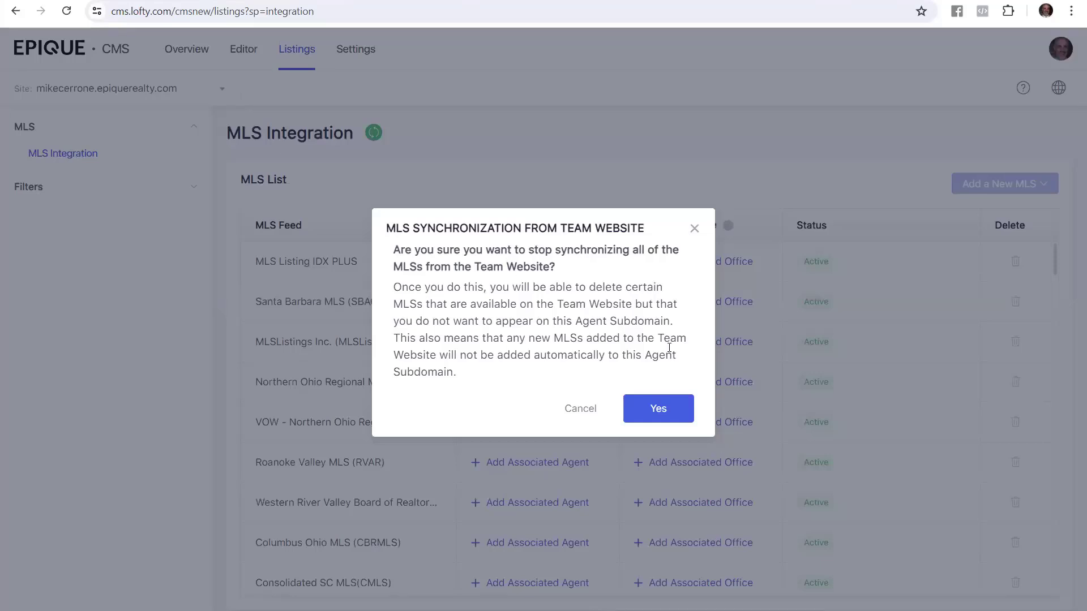
left_click(659, 407)
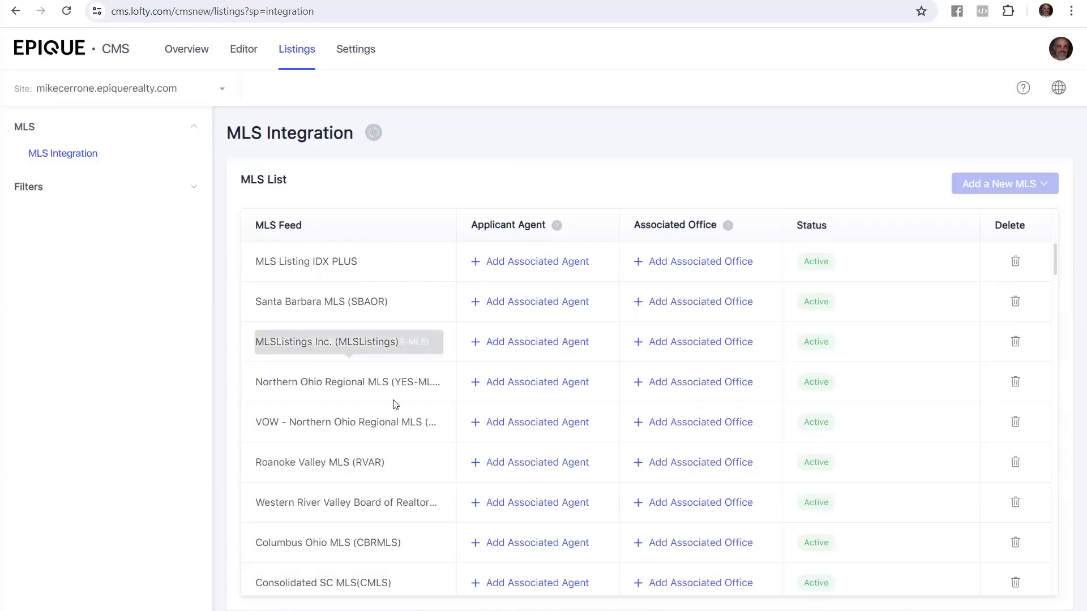
Look through the MLS feeds and examine the REColorado entry's applicant agent and associated office
scroll(394, 400, "down", 3)
scroll(394, 400, "down", 6)
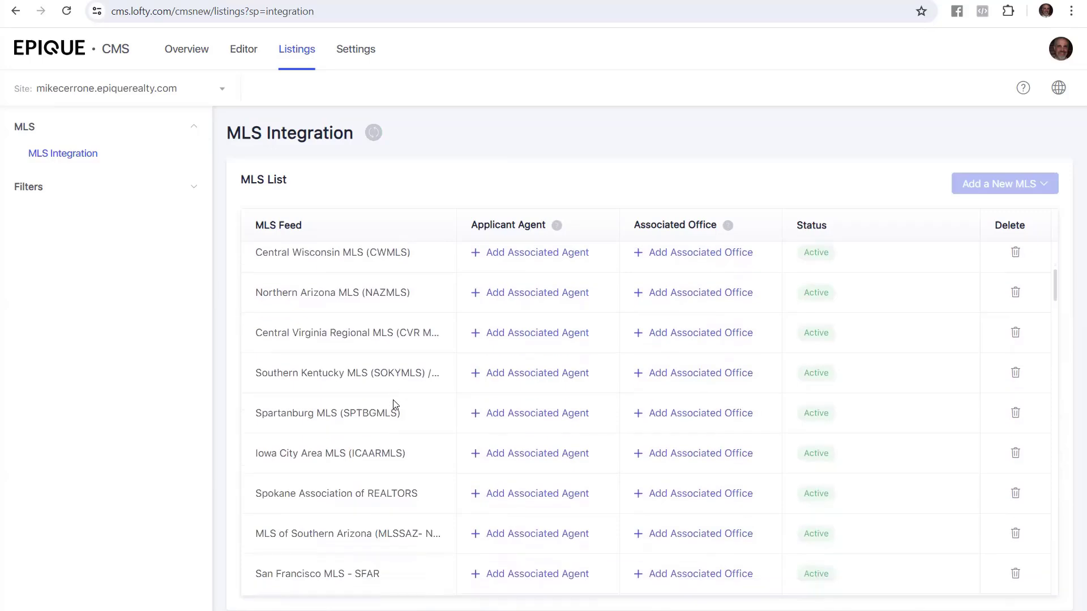
scroll(395, 403, "down", 11)
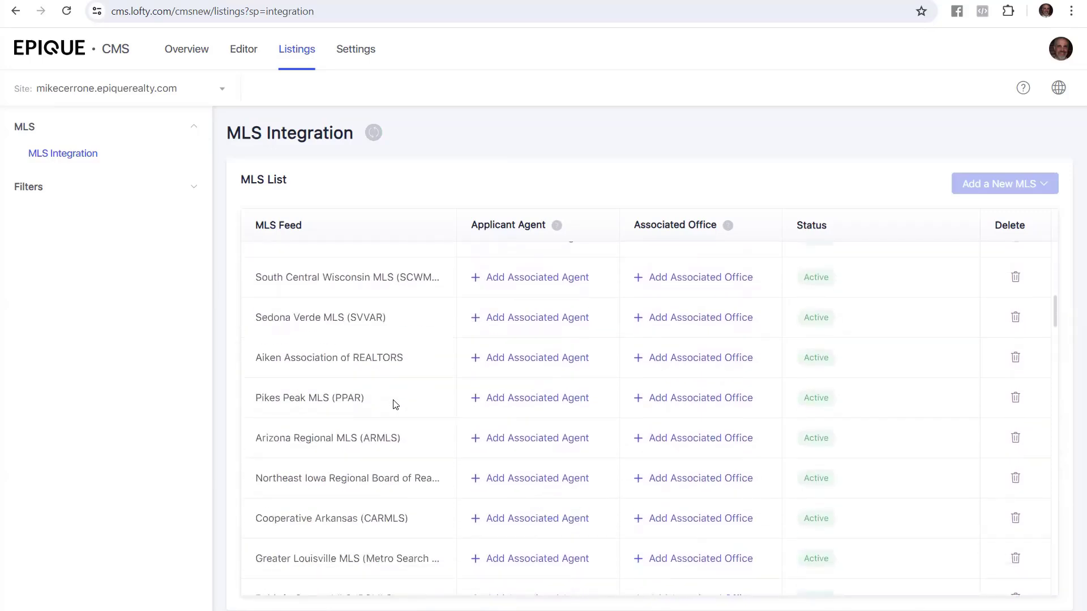
scroll(395, 404, "down", 6)
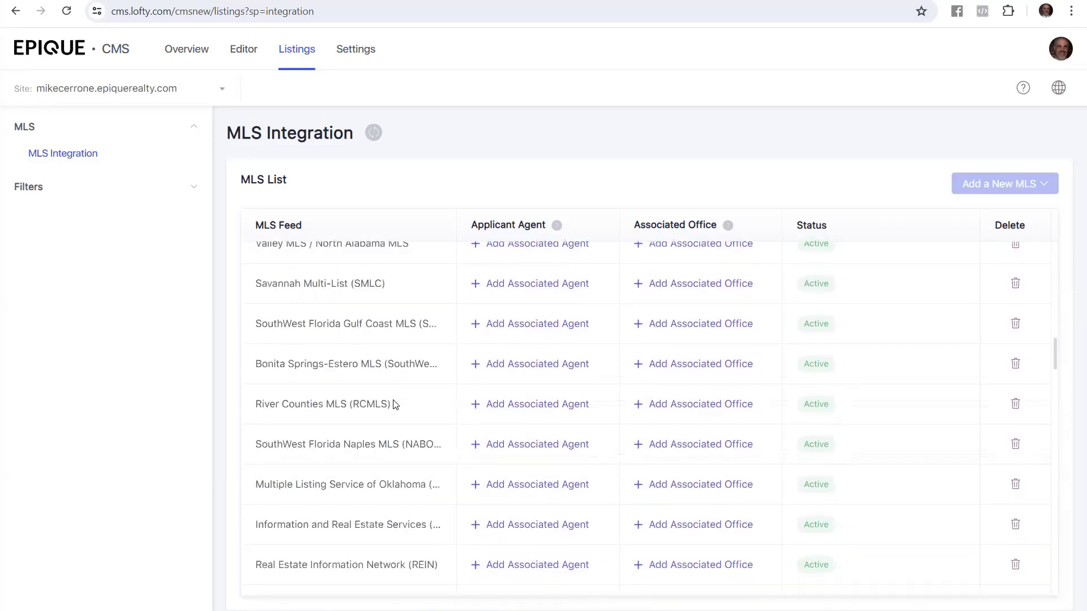
scroll(406, 340, "down", 5)
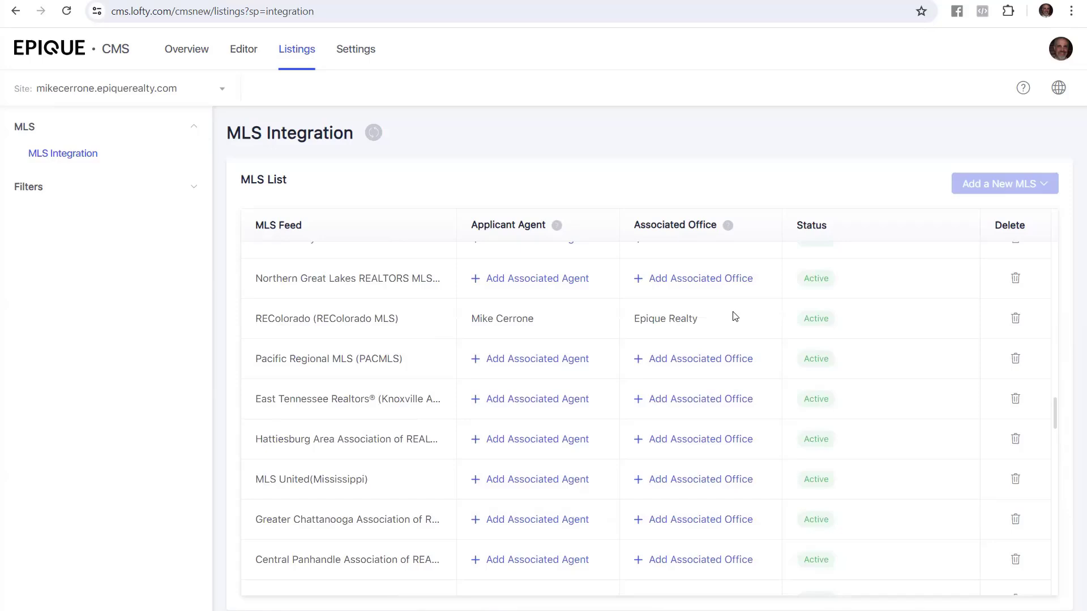
scroll(735, 317, "up", 15)
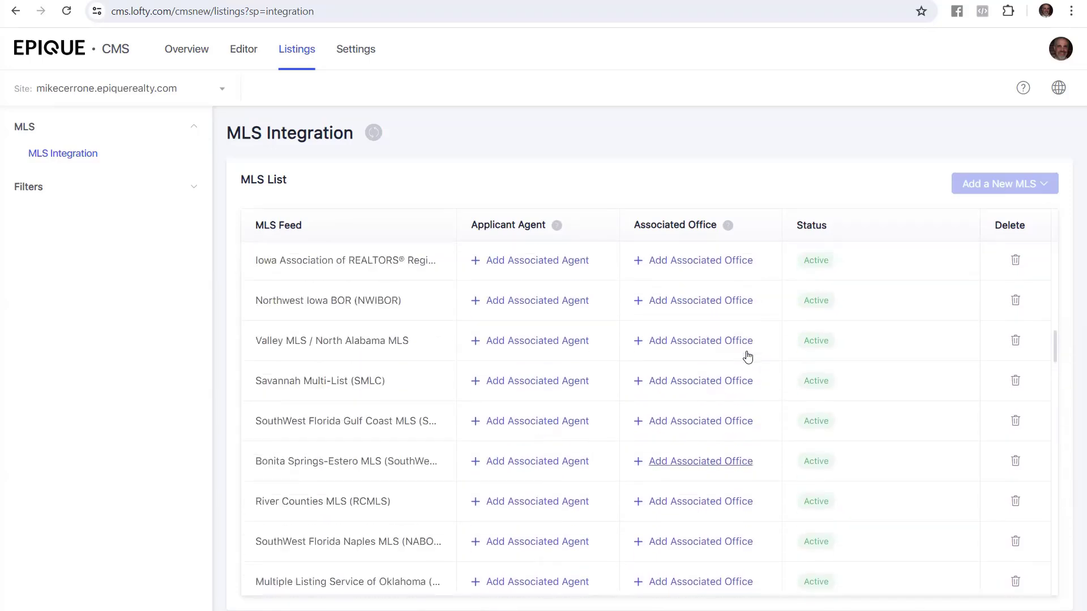
Delete the MLS Listing IDX PLUS, Santa Barbara MLS (SBAOR) and MLSListings Inc. feeds from the website's MLS list
scroll(712, 380, "up", 10)
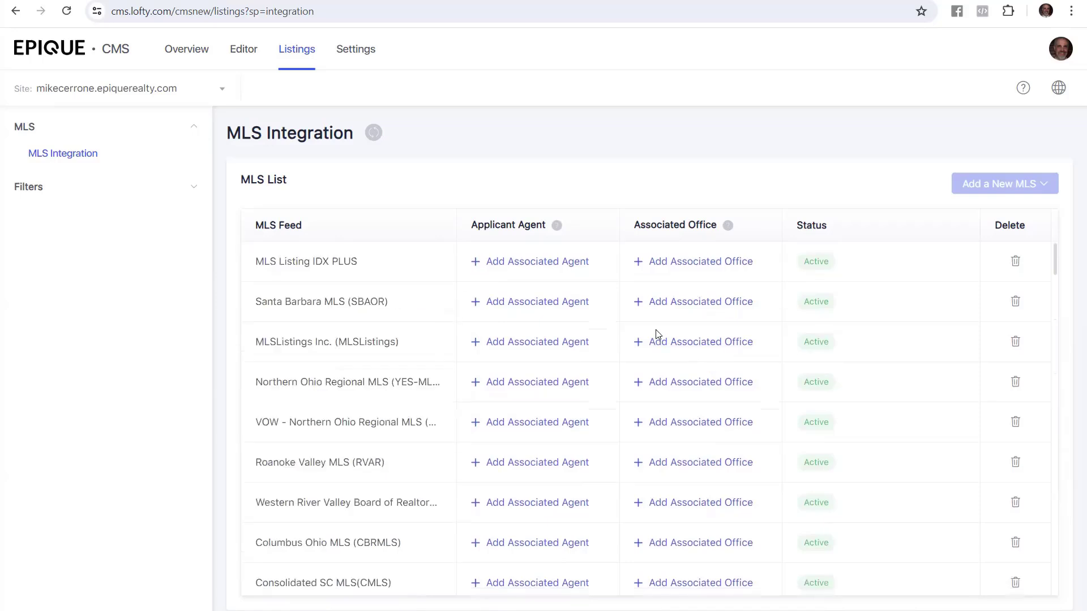
left_click(1016, 262)
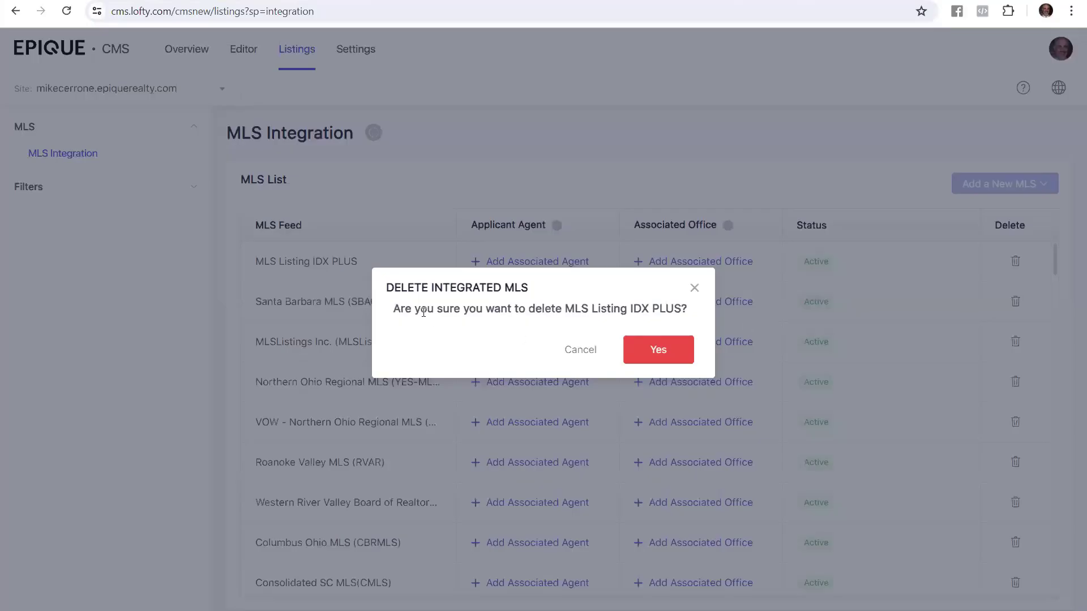
left_click(659, 351)
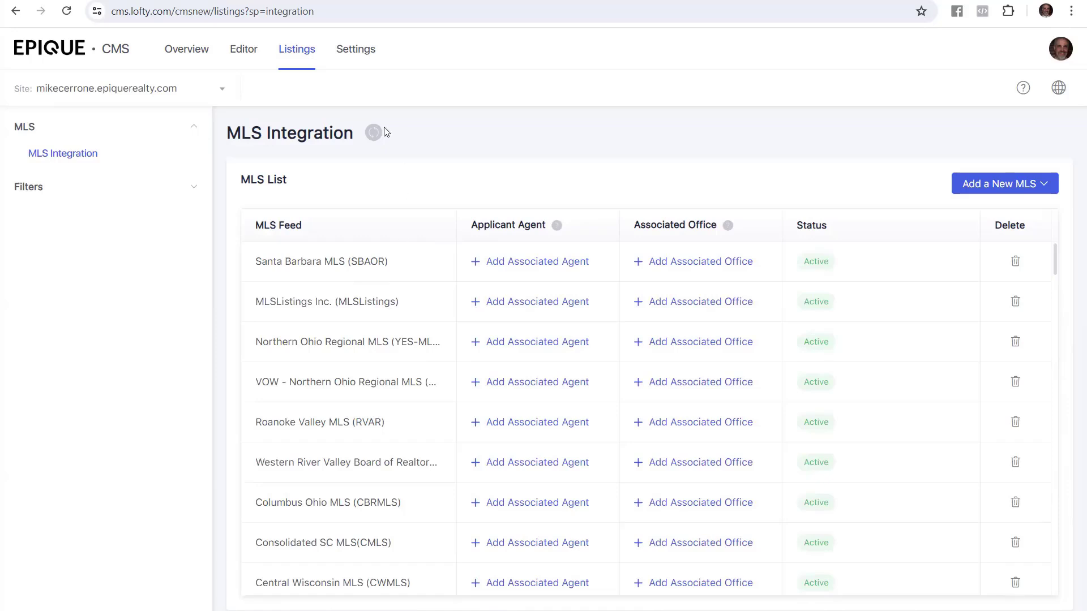
mouse_move(382, 132)
left_click(1017, 261)
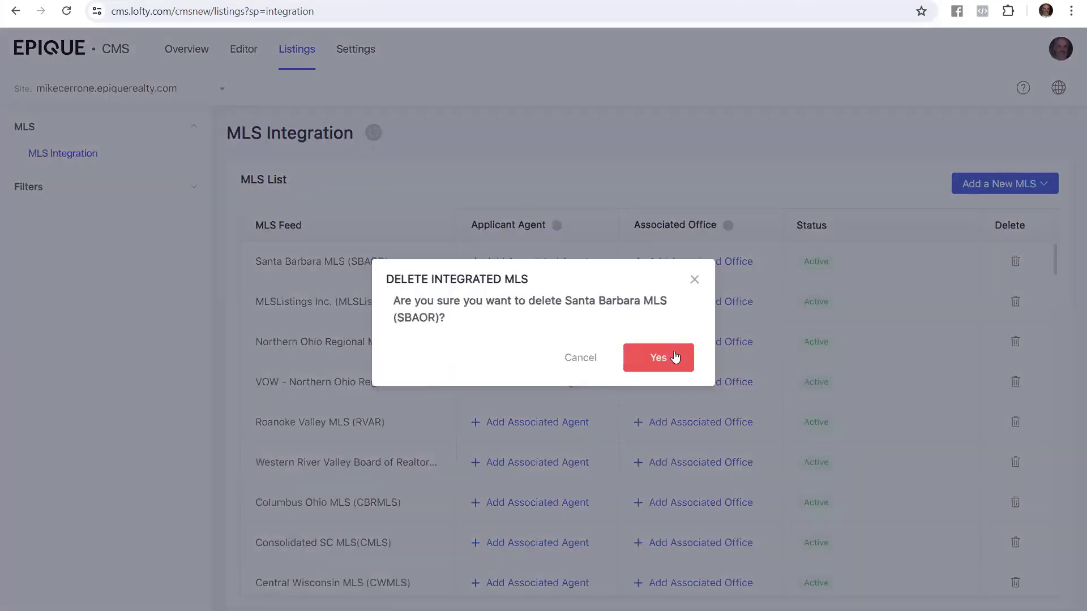
left_click(675, 356)
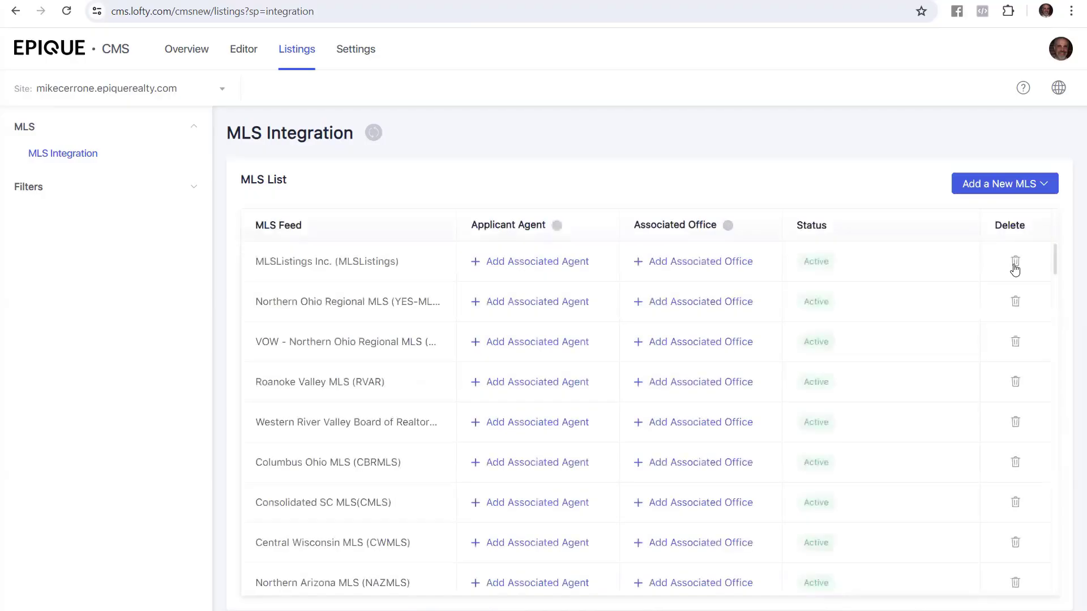
left_click(1015, 262)
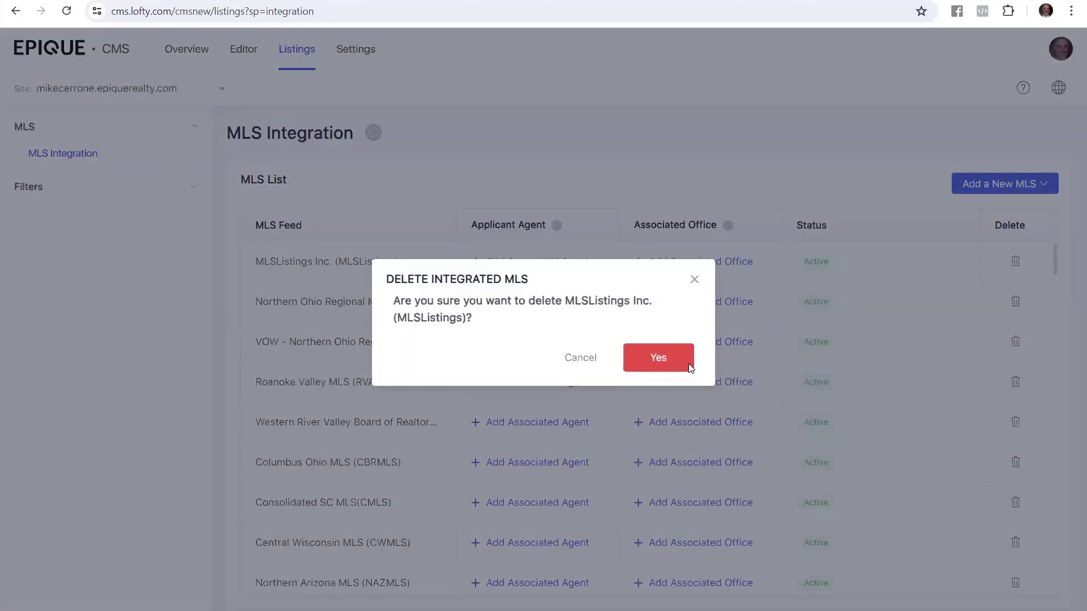
left_click(685, 358)
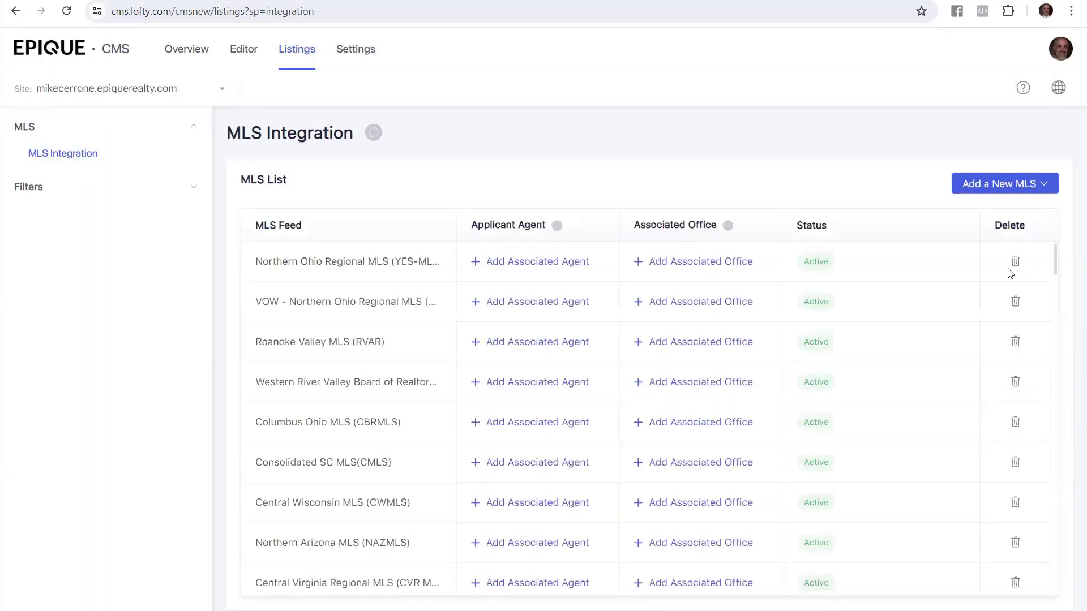
Delete the Northern Ohio Regional MLS feed, its VOW counterpart and the Regional Multiple Listing Service (RMLS) feed from the MLS list
left_click(1015, 262)
left_click(671, 359)
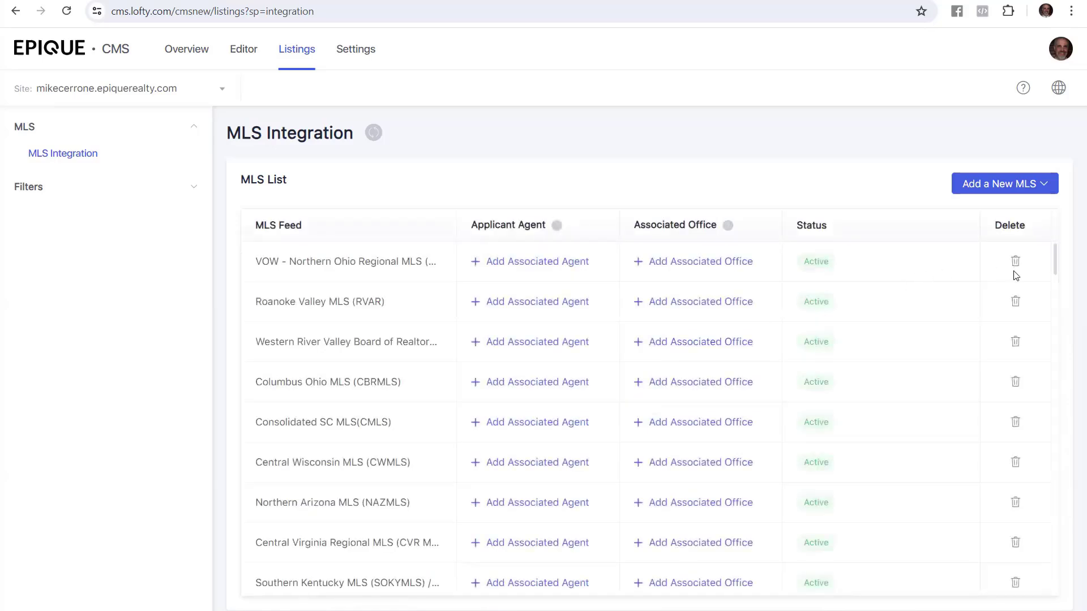
left_click(1015, 262)
left_click(657, 357)
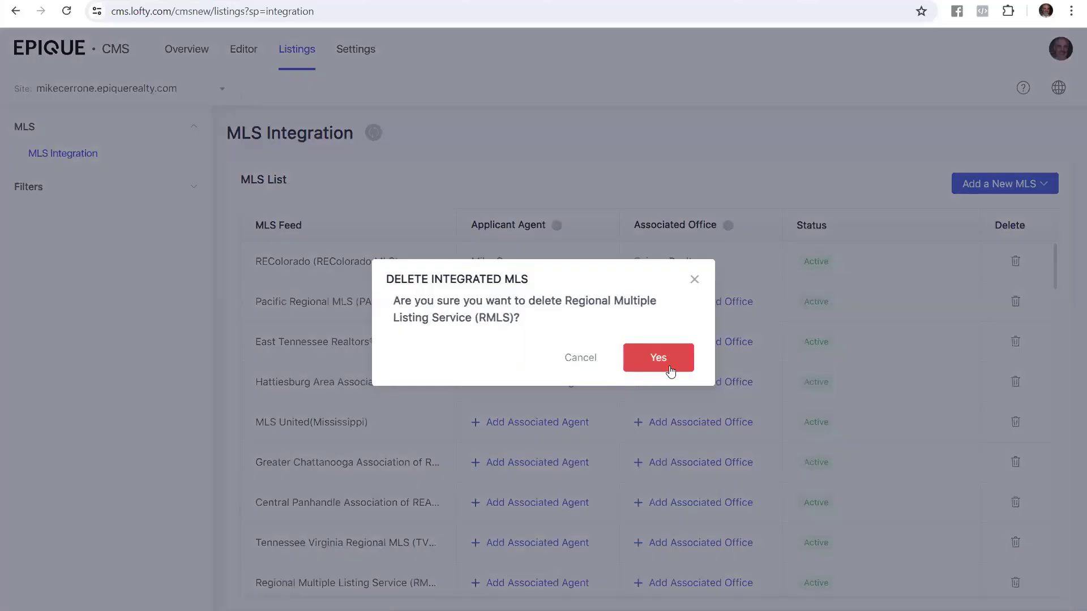
left_click(657, 353)
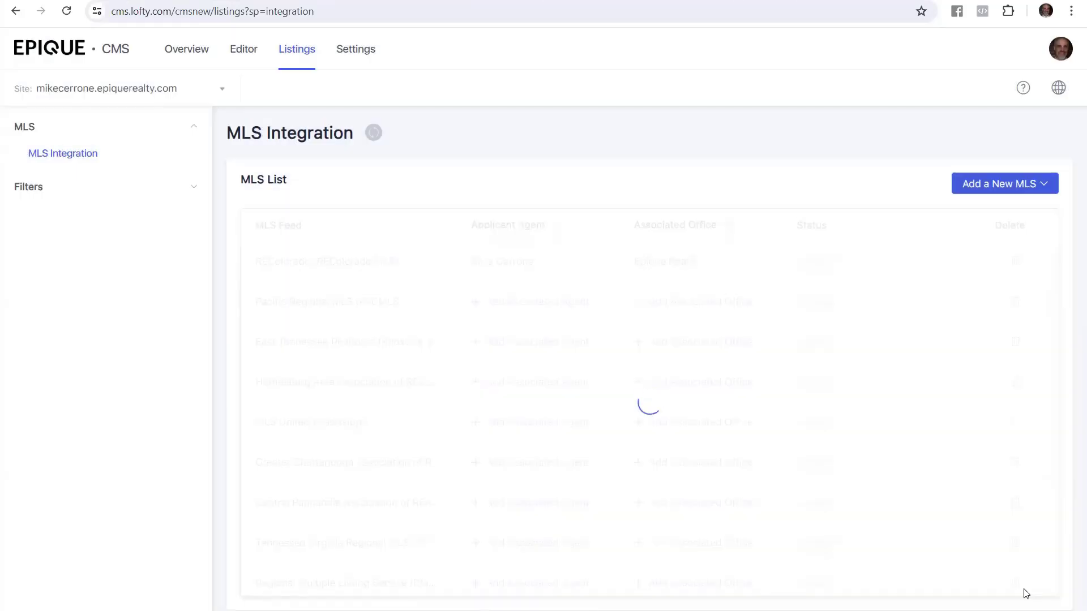